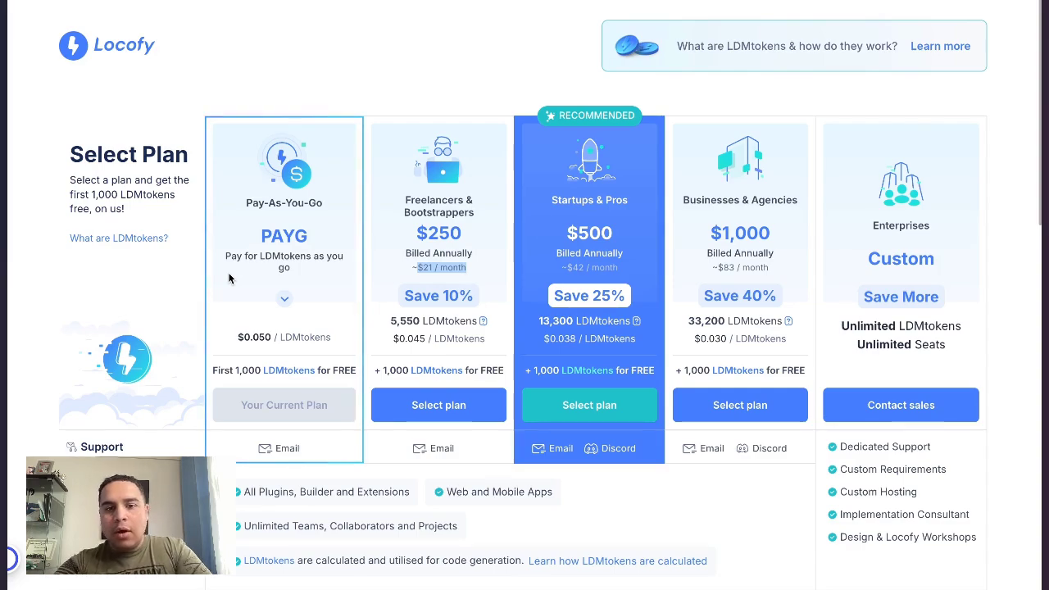
Review the Locofy pricing plans and read the FAQ answer on what LDMtokens are and how they work.
scroll(229, 279, down, 4)
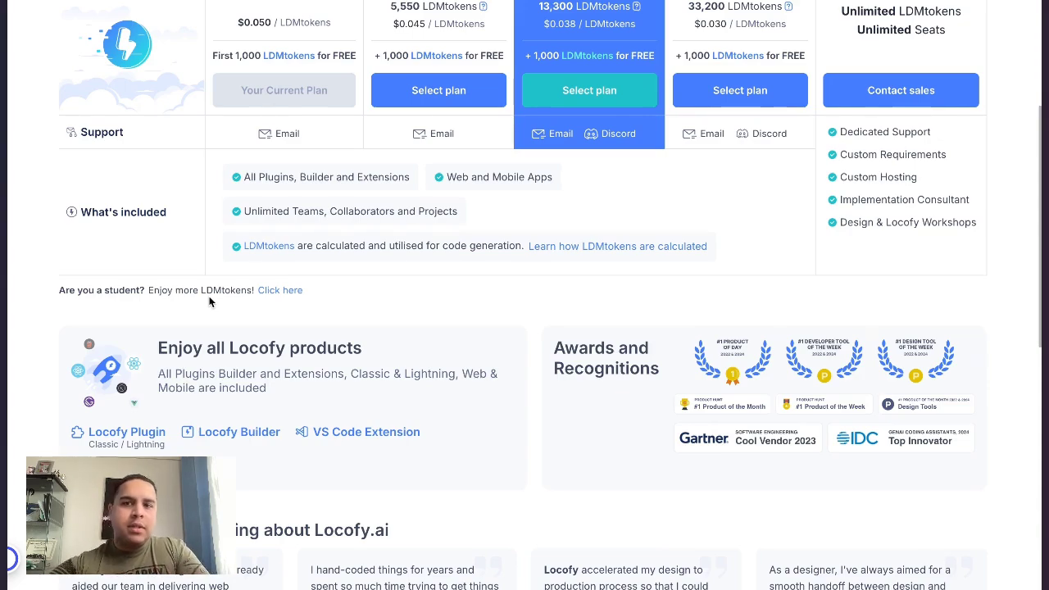
scroll(209, 302, up, 3)
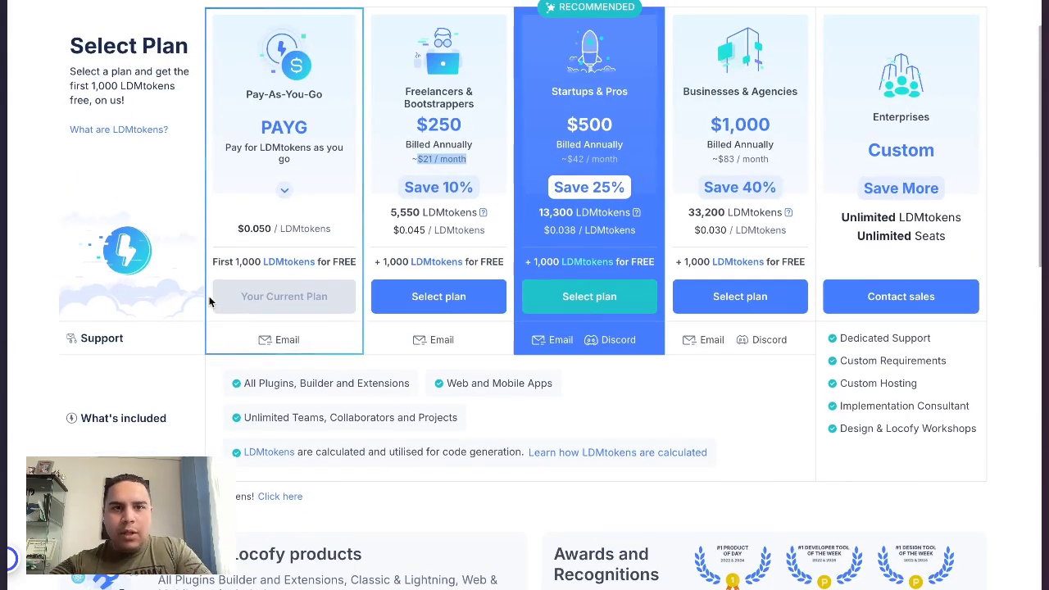
scroll(209, 301, down, 3)
scroll(209, 301, up, 2)
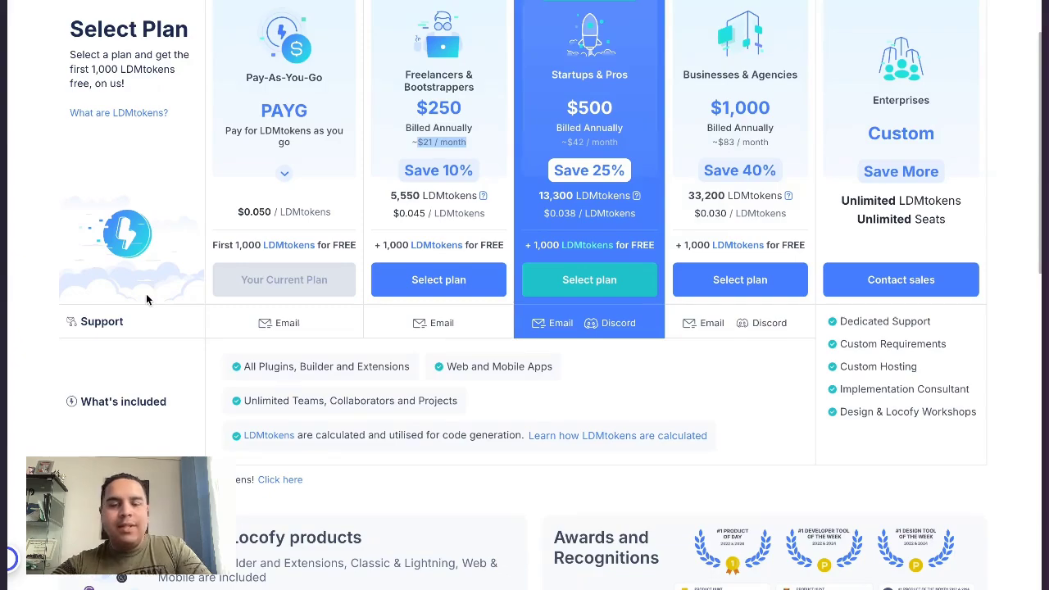
scroll(146, 299, down, 10)
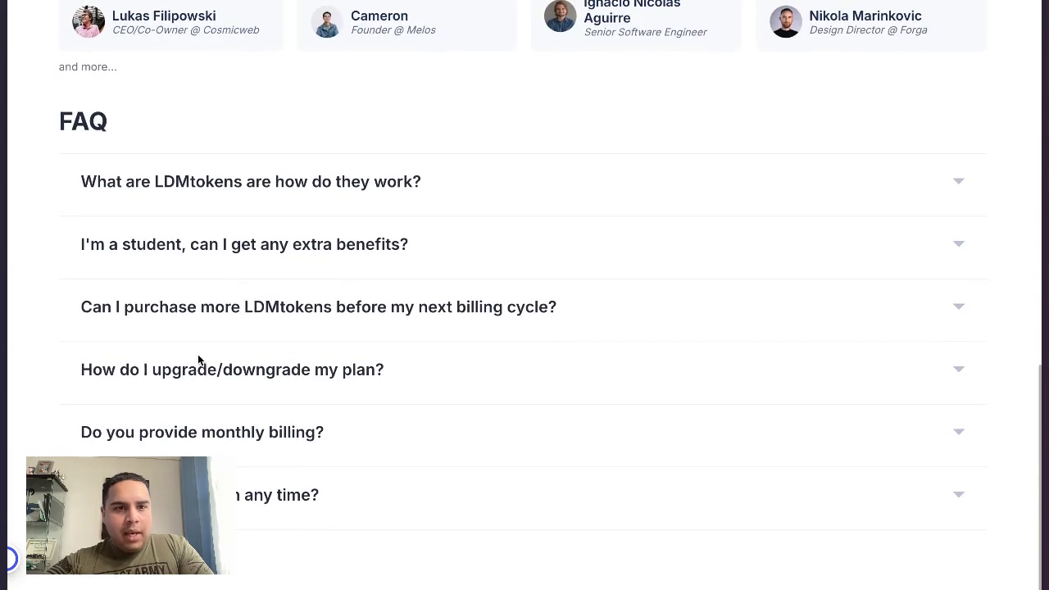
click(344, 180)
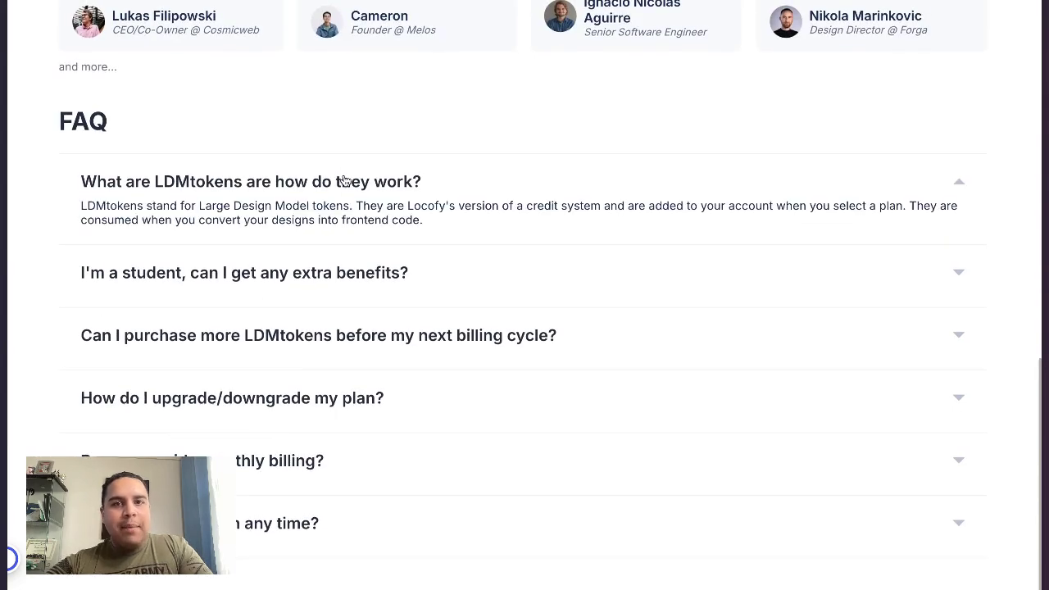
scroll(343, 180, up, 10)
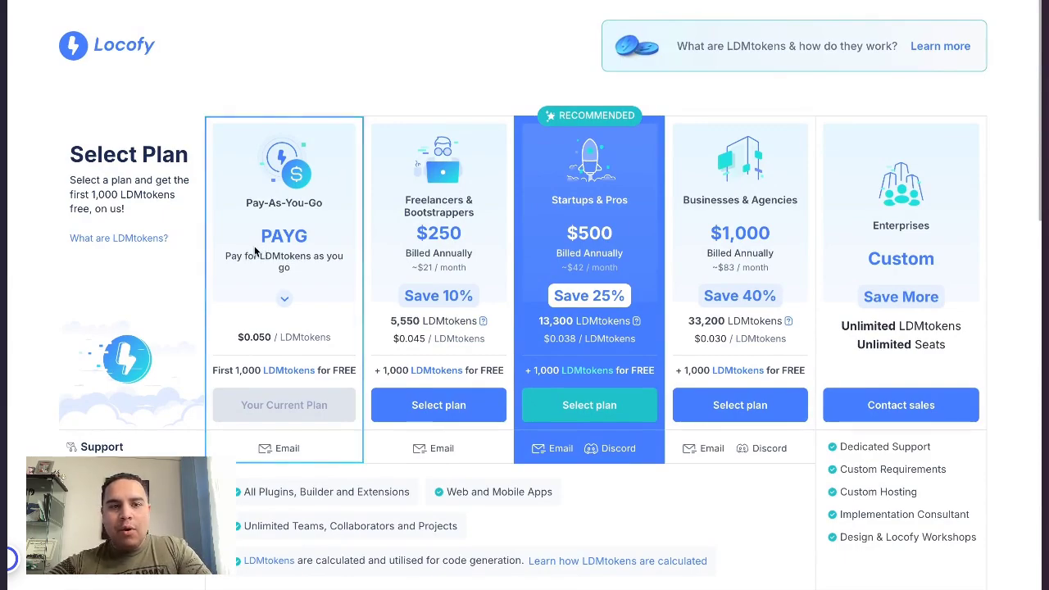
double_click(454, 232)
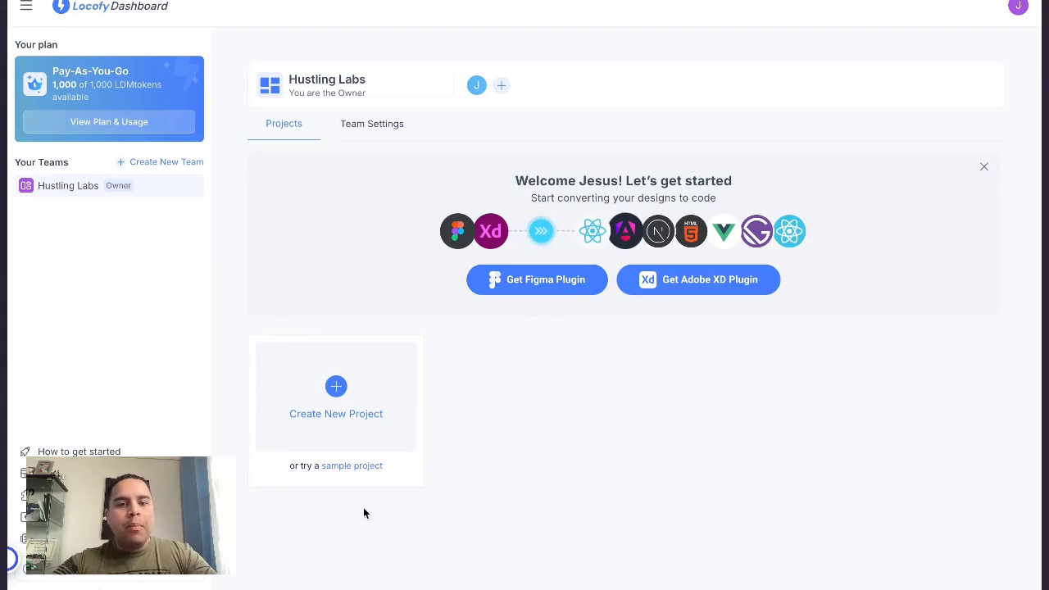
Open the new project page from the Locofy dashboard, return to the dashboard and view the plan and token usage.
click(377, 361)
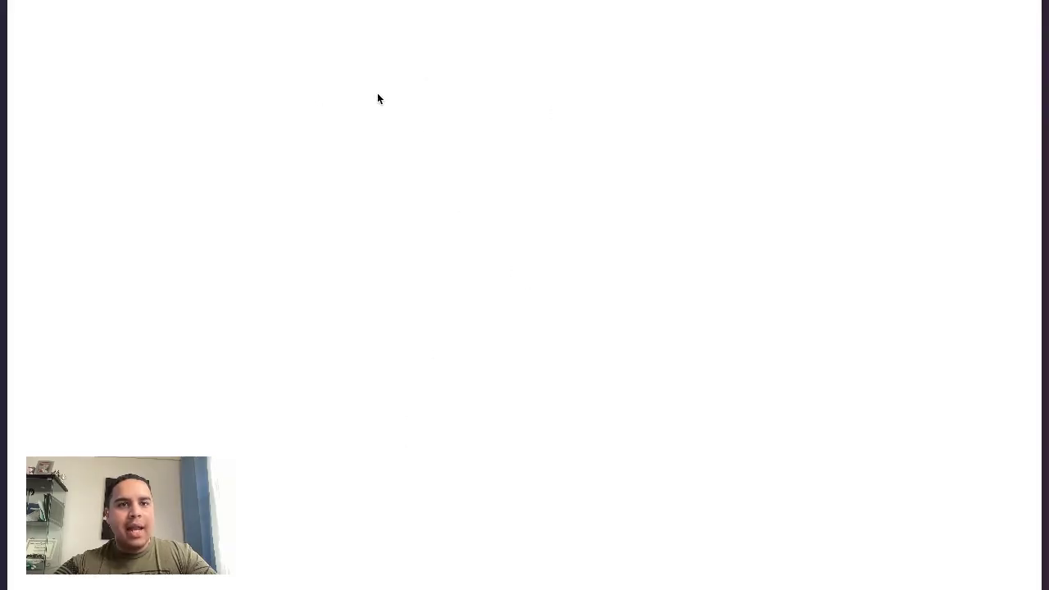
mouse_move(7, 123)
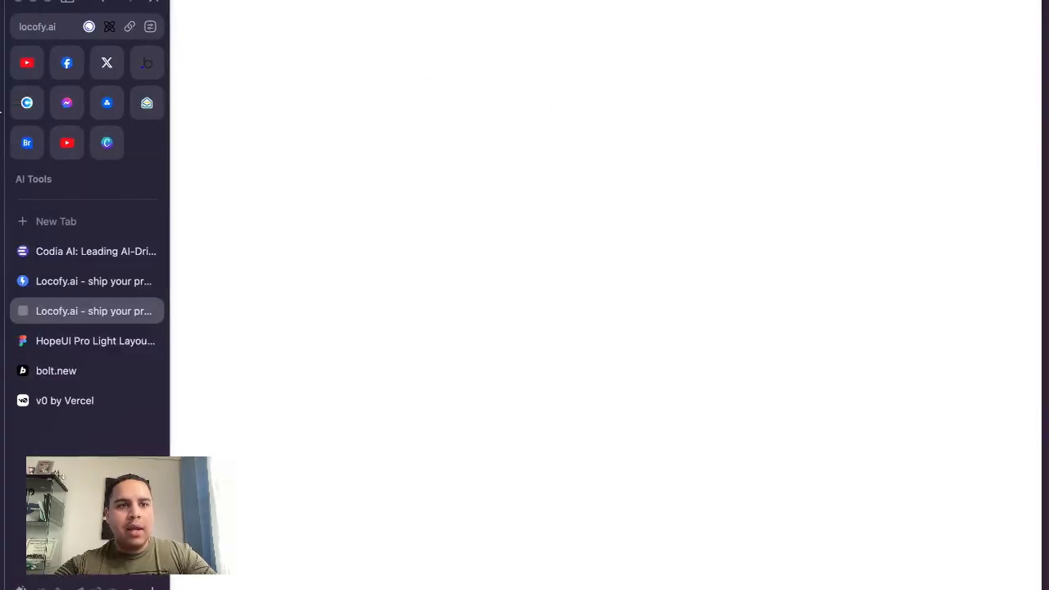
click(63, 287)
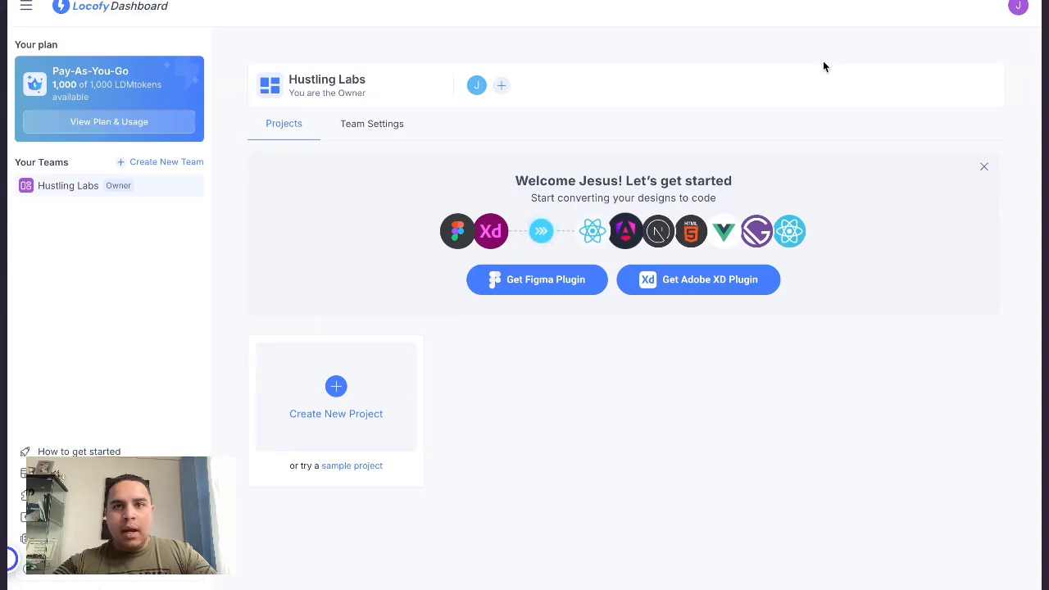
click(117, 124)
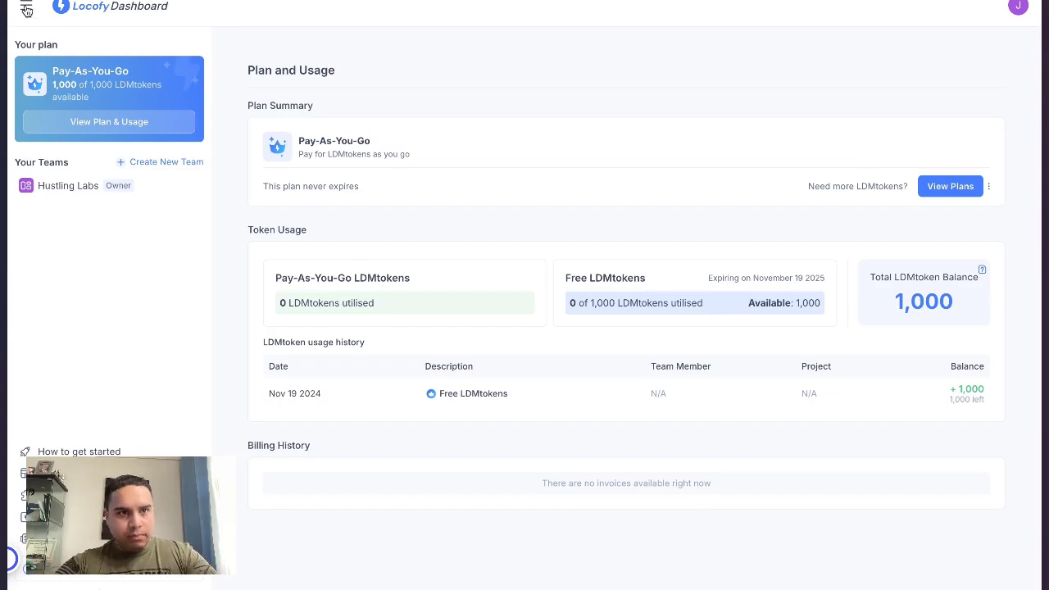
Switch to the Locofy Components page and dismiss the onboarding tip about controls and props.
mouse_move(2, 16)
click(74, 314)
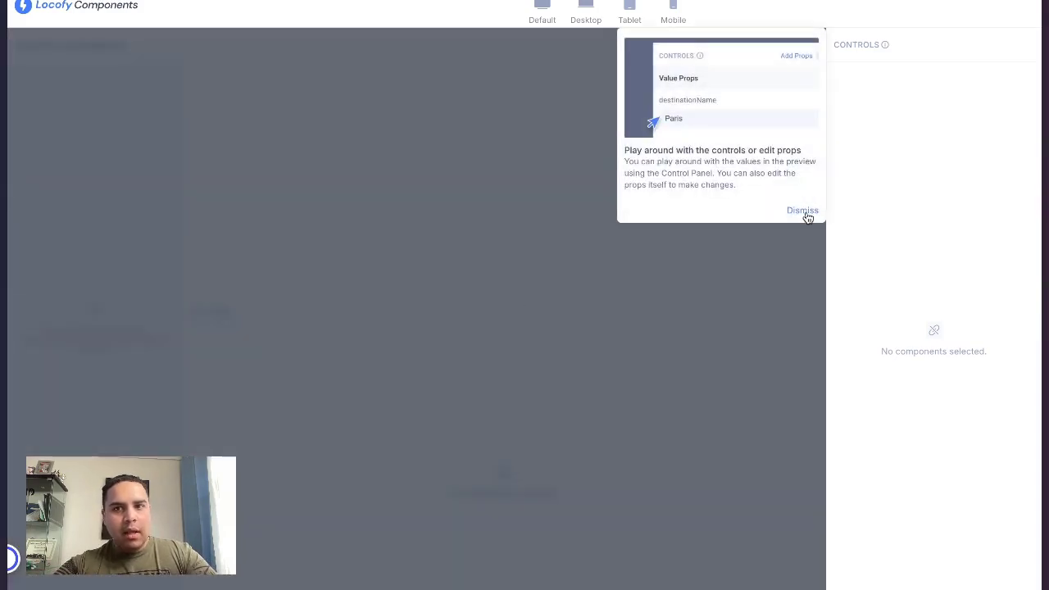
click(803, 212)
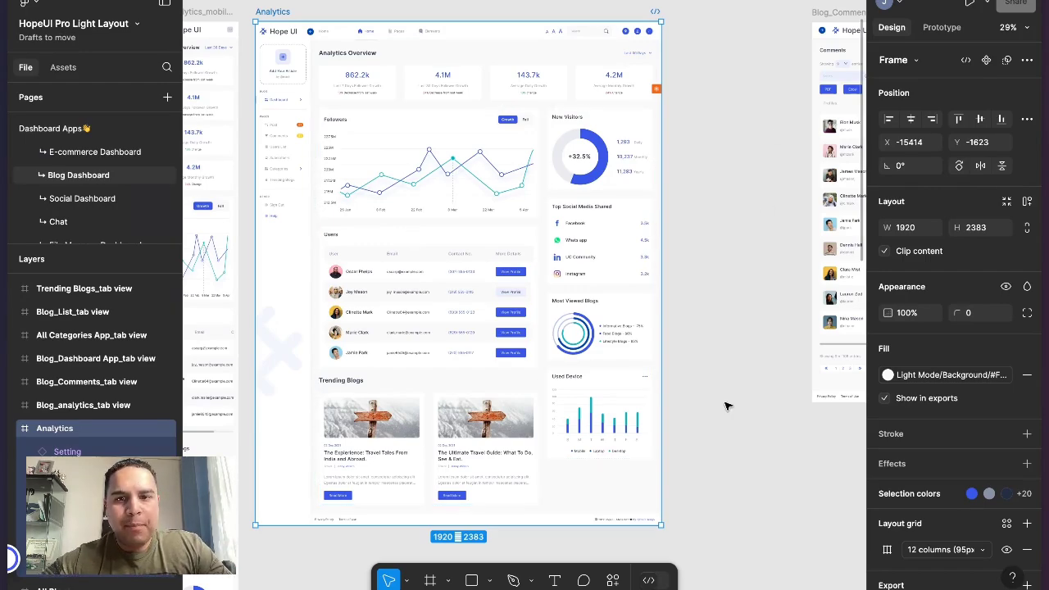
Launch the Locofy Lightning plugin for the Analytics frame in the Figma HopeUI Pro Light Layout file.
click(686, 539)
drag(687, 539, 253, 55)
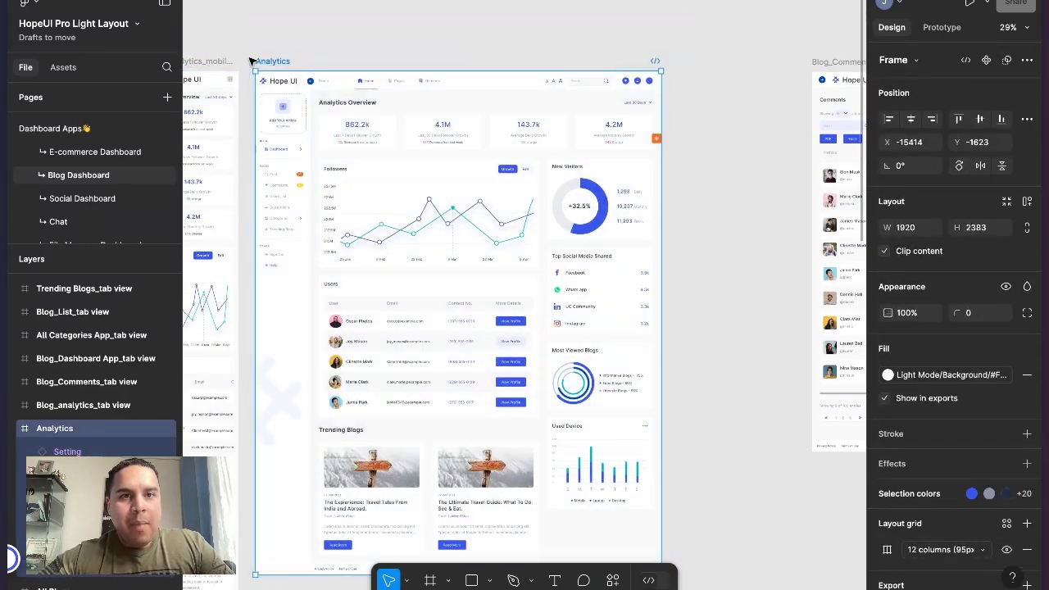
right_click(462, 127)
mouse_move(564, 437)
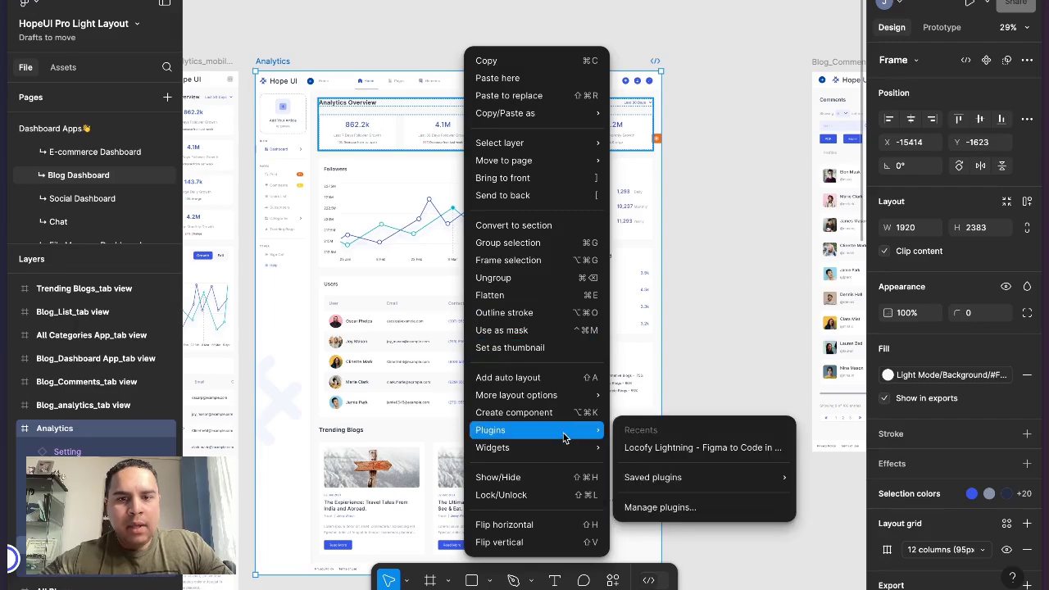
click(650, 449)
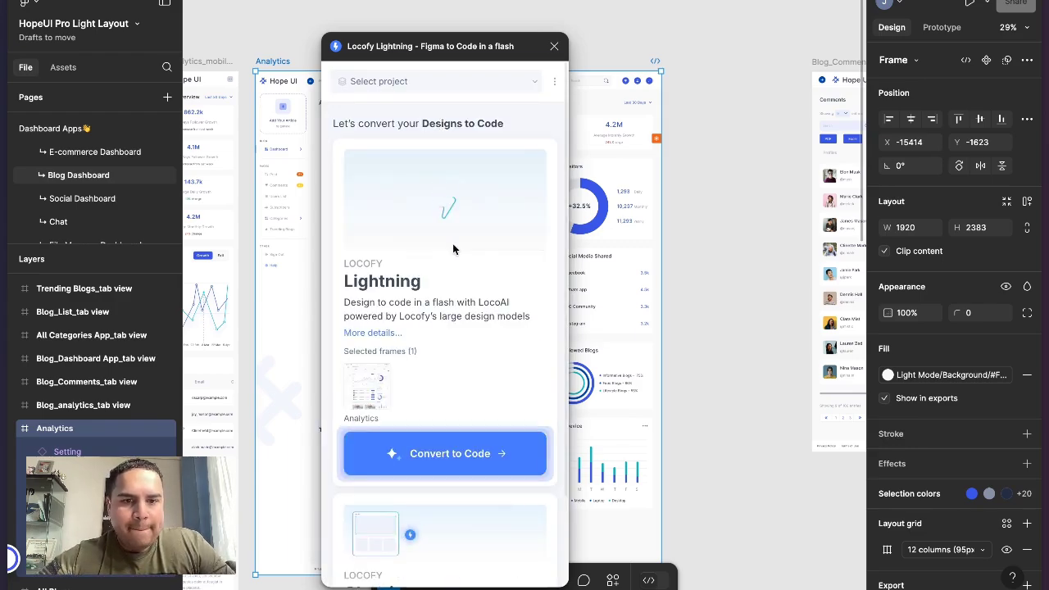
Start the code conversion with a new project named Admin Dashboard, built as a Website / Web App with Next.js.
click(445, 454)
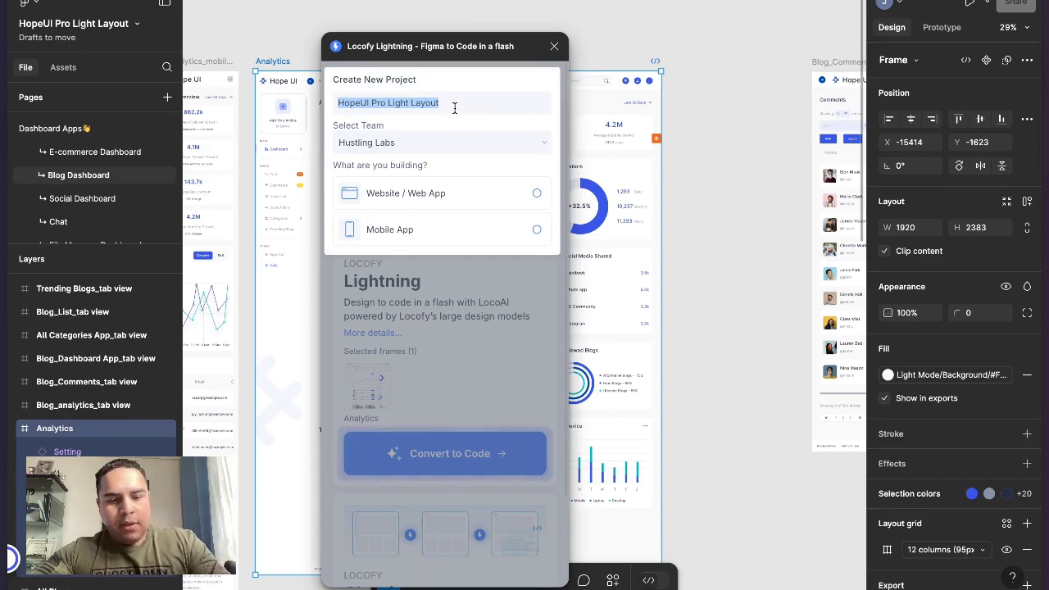
text(Admin)
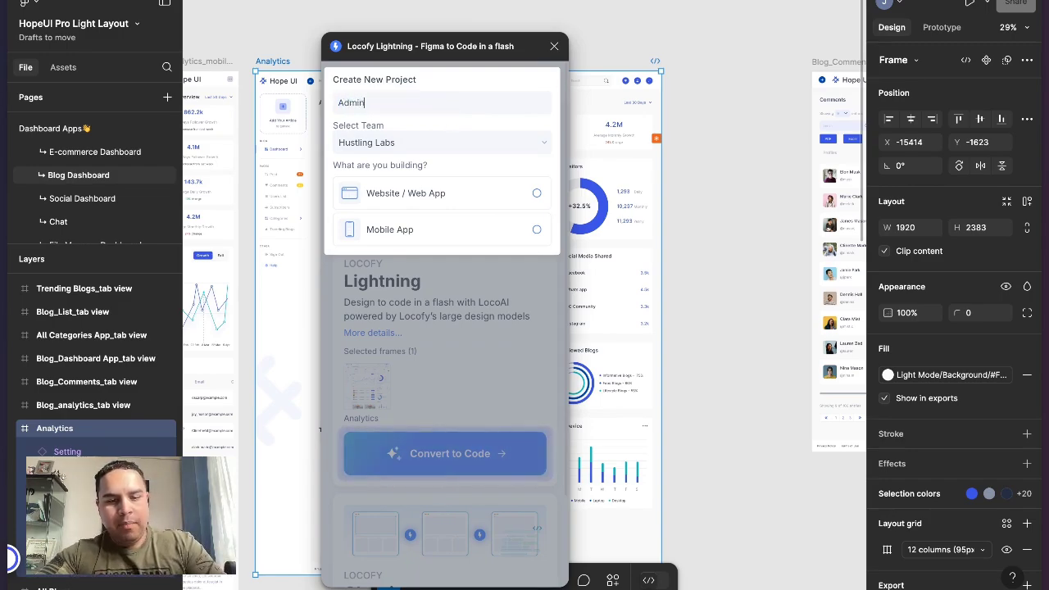
text( Dashboard)
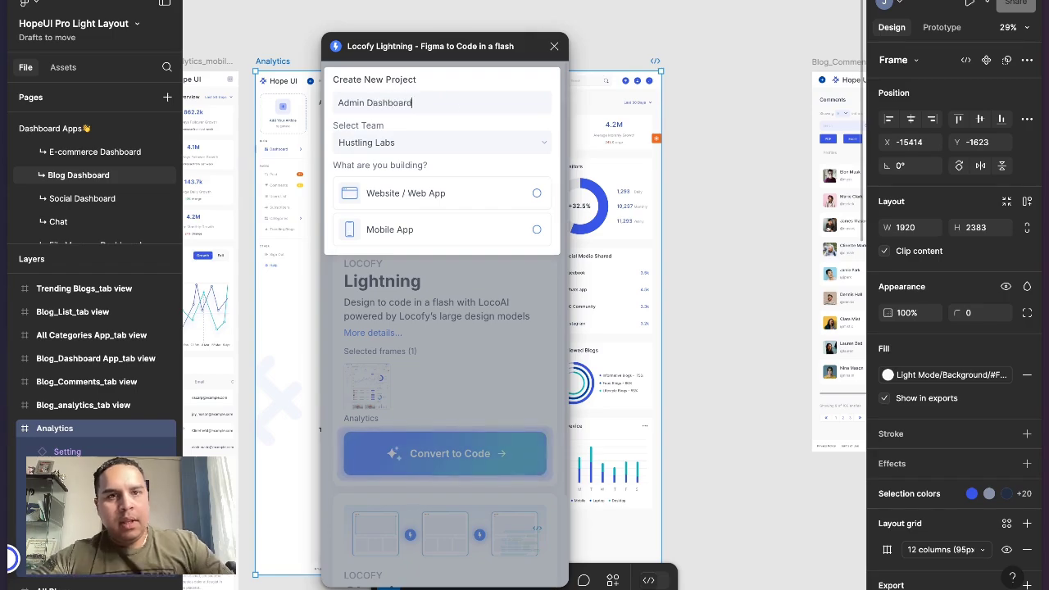
click(449, 201)
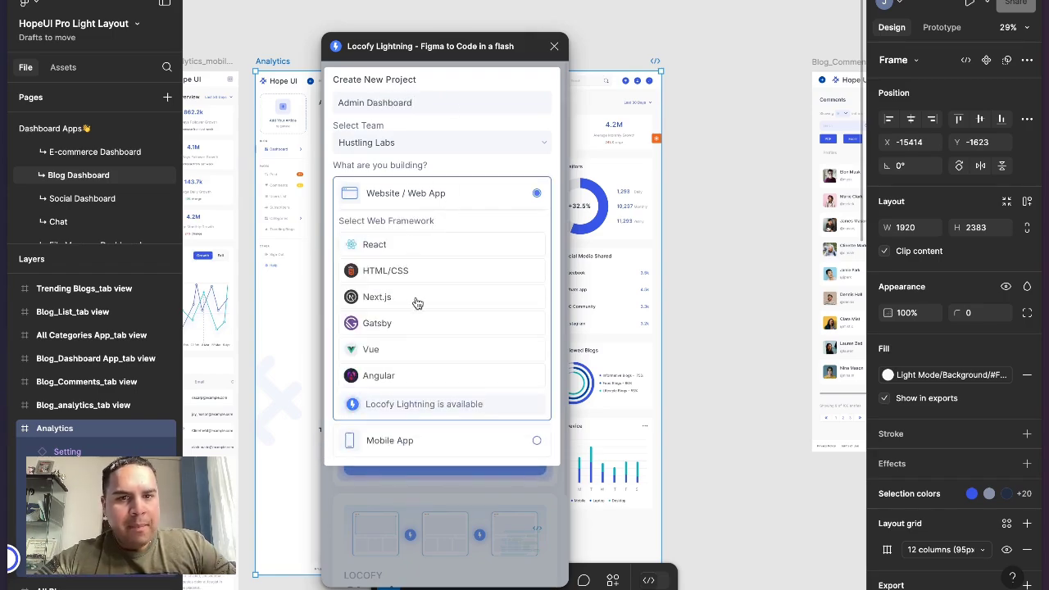
click(384, 298)
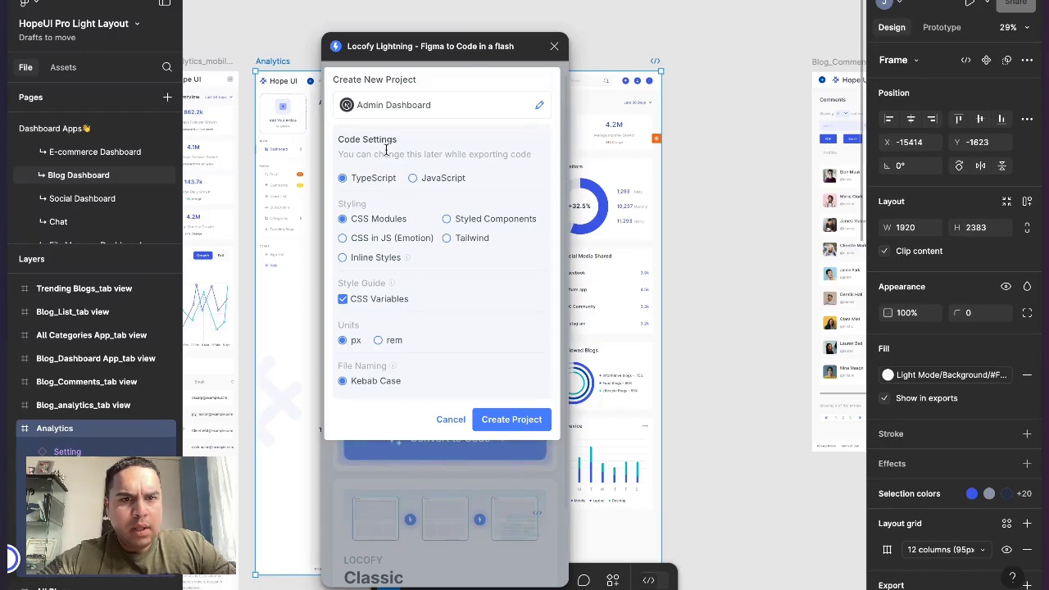
Create the project with JavaScript and Tailwind styling, and continue without connecting a component or UI library.
click(418, 179)
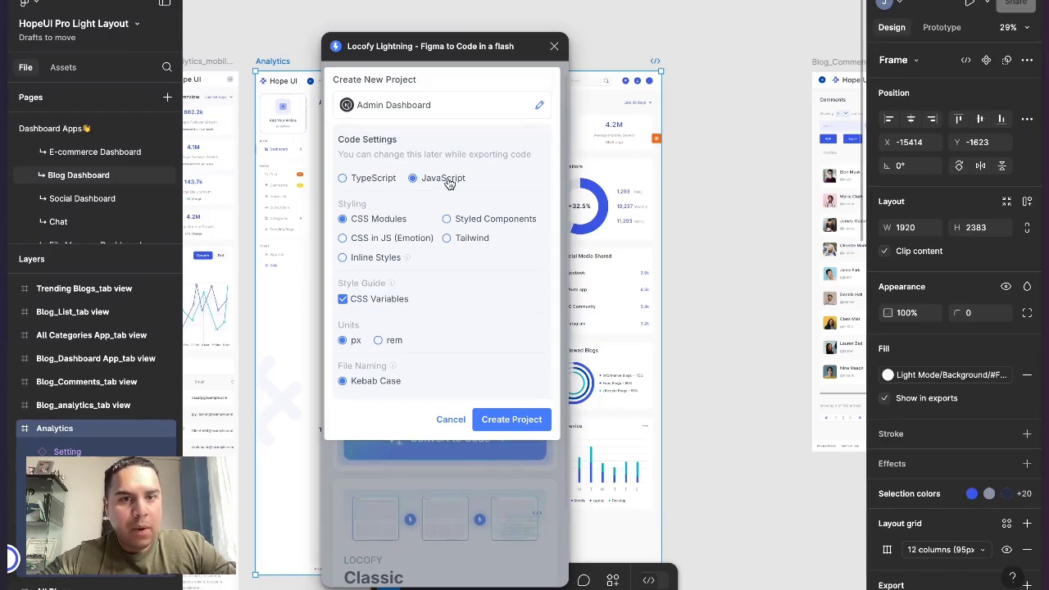
click(447, 238)
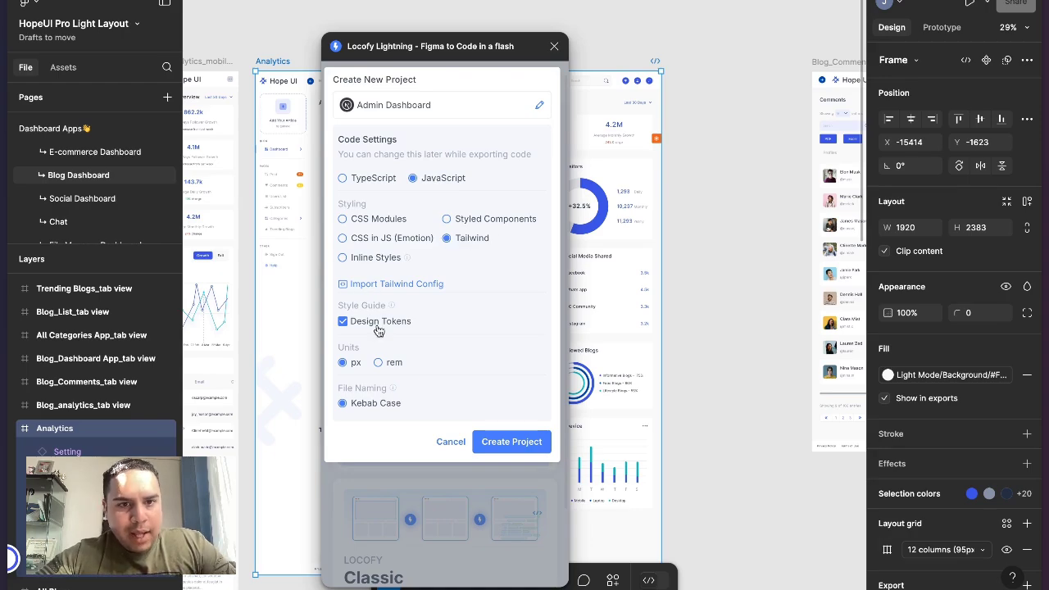
scroll(444, 327, down, 1)
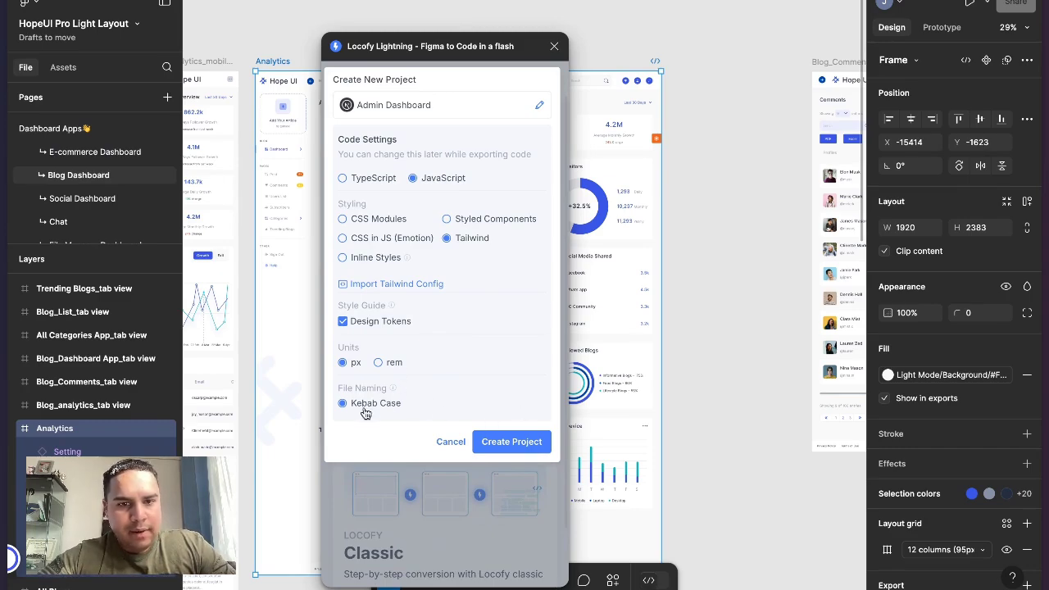
click(502, 443)
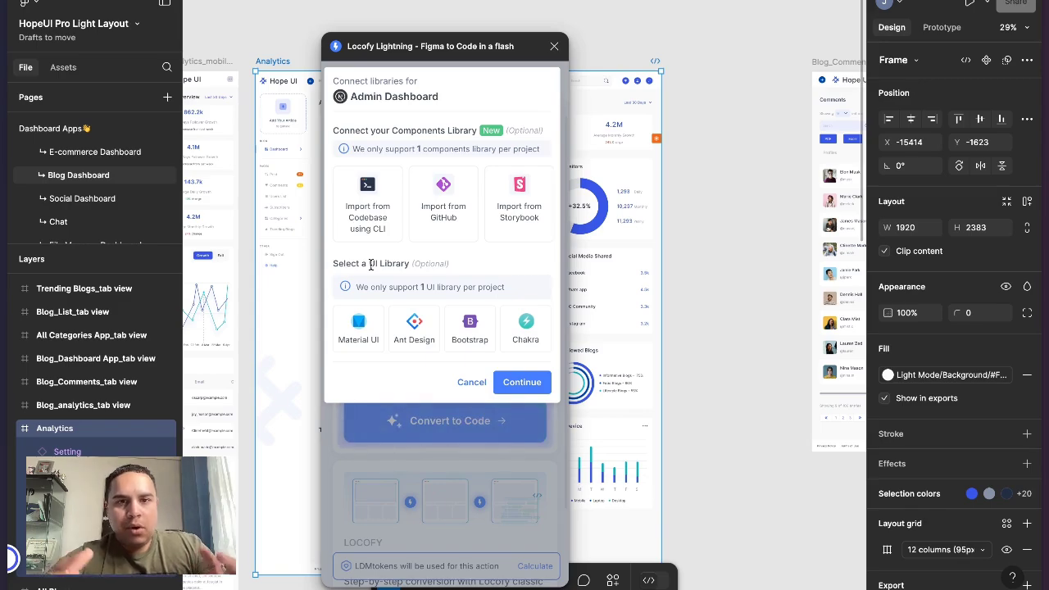
click(522, 383)
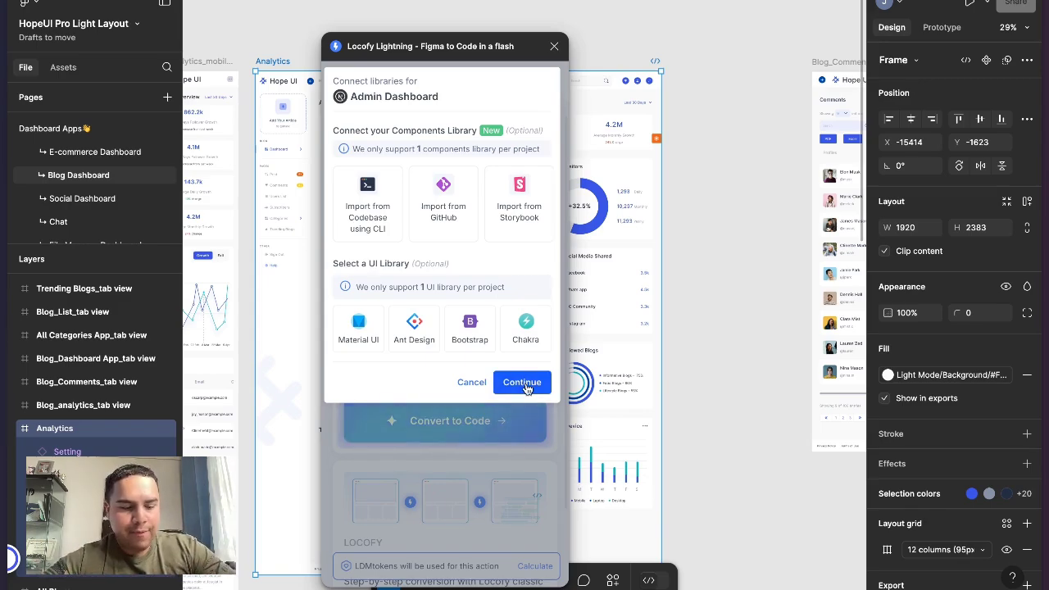
Calculate the LDMtokens needed for the Analytics frame and start its conversion to code.
click(536, 568)
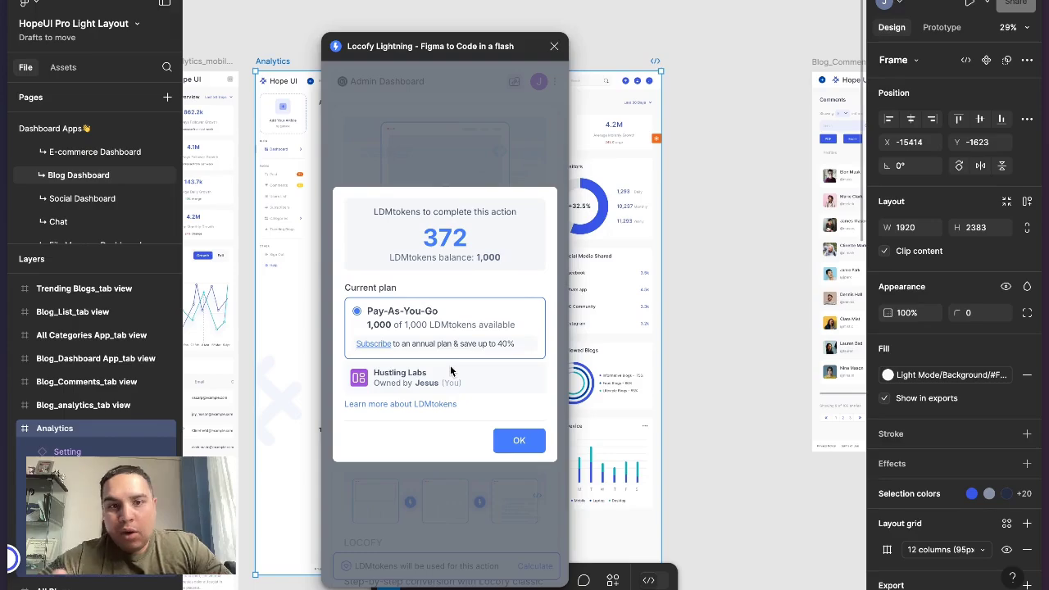
click(510, 441)
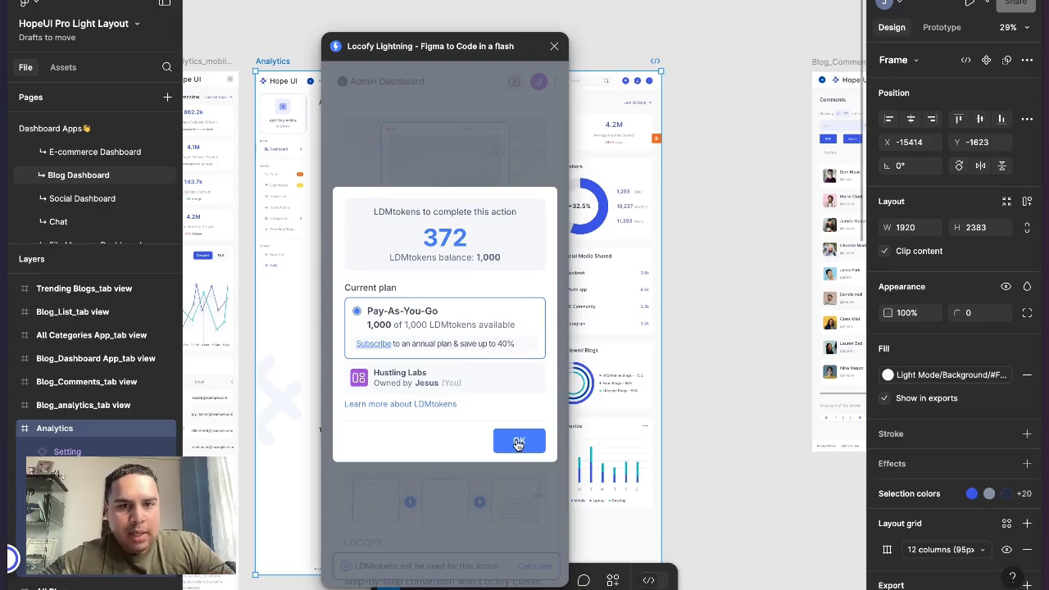
click(449, 422)
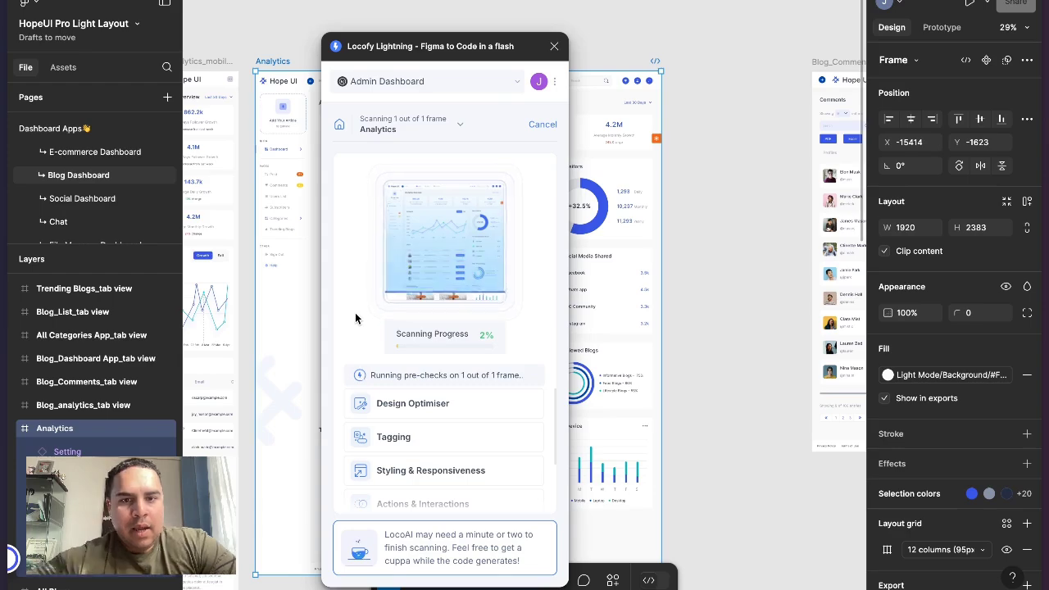
scroll(395, 424, down, 1)
scroll(395, 425, up, 1)
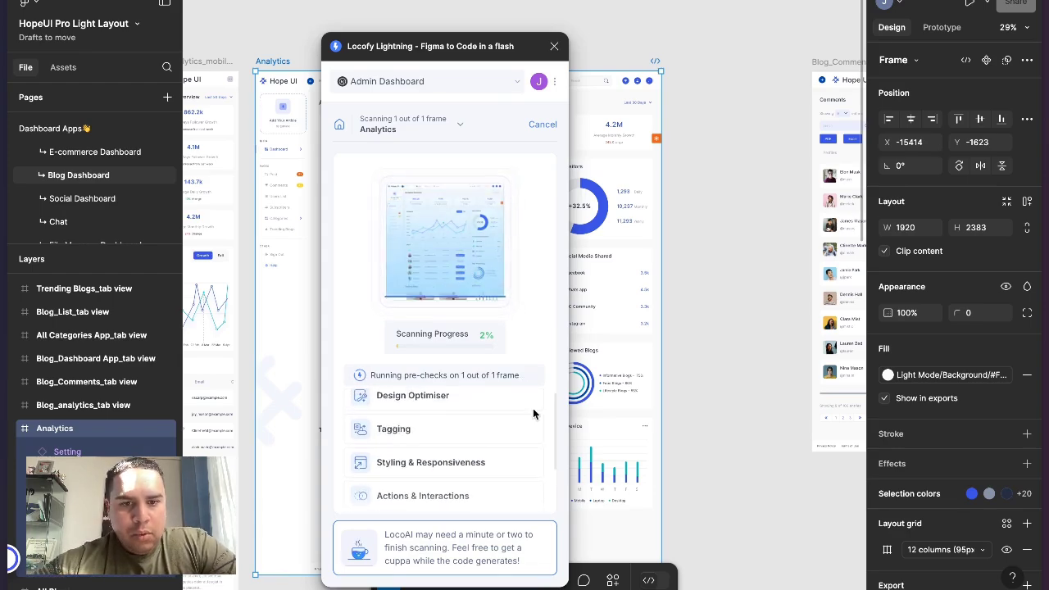
scroll(533, 413, down, 1)
scroll(534, 413, down, 2)
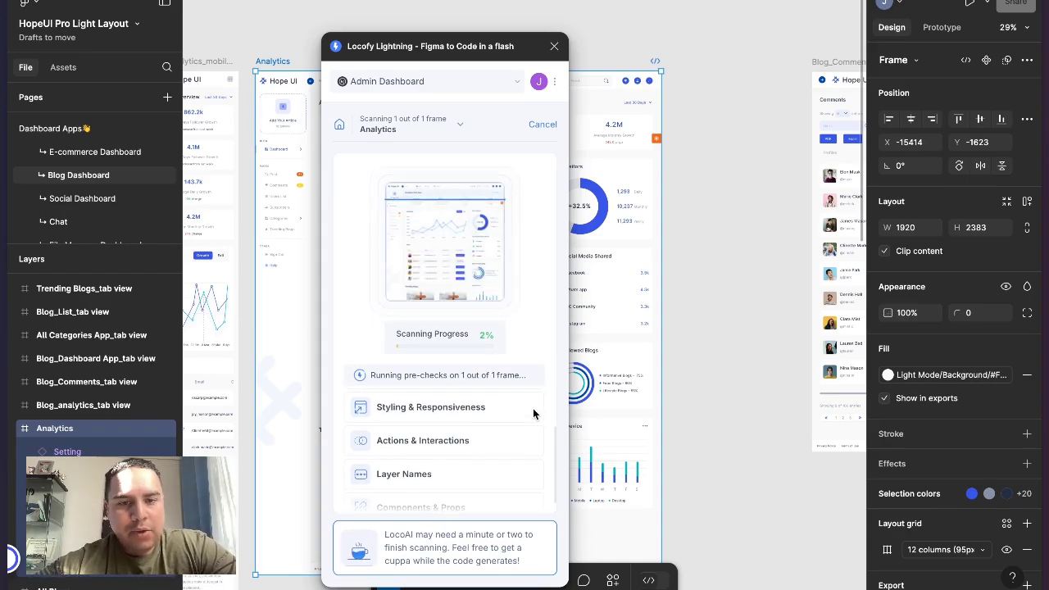
scroll(534, 413, down, 1)
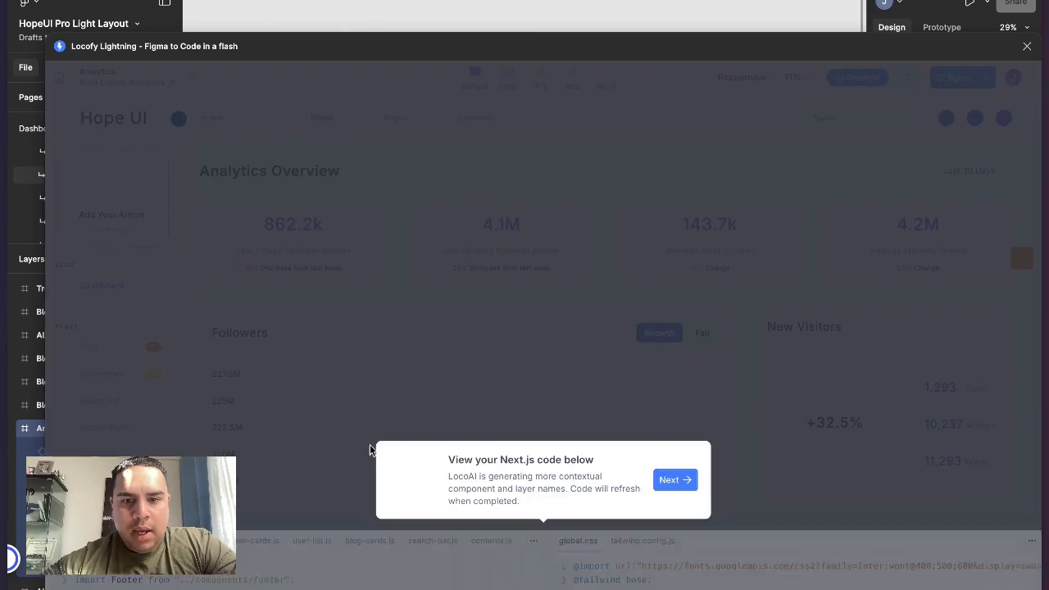
Go through the onboarding tips over the generated Next.js code and live preview until they are closed.
click(678, 483)
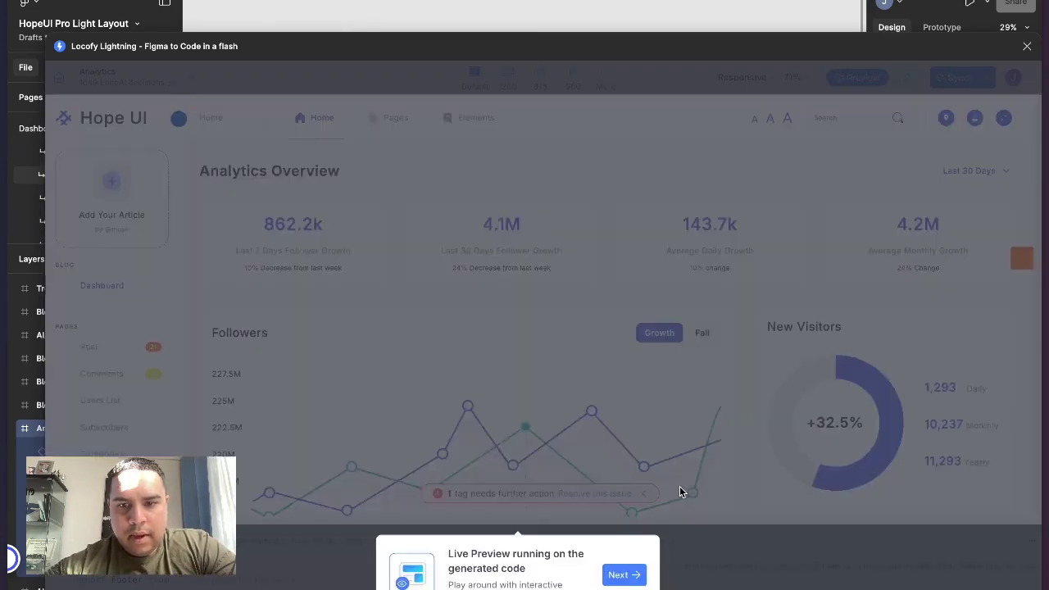
click(621, 577)
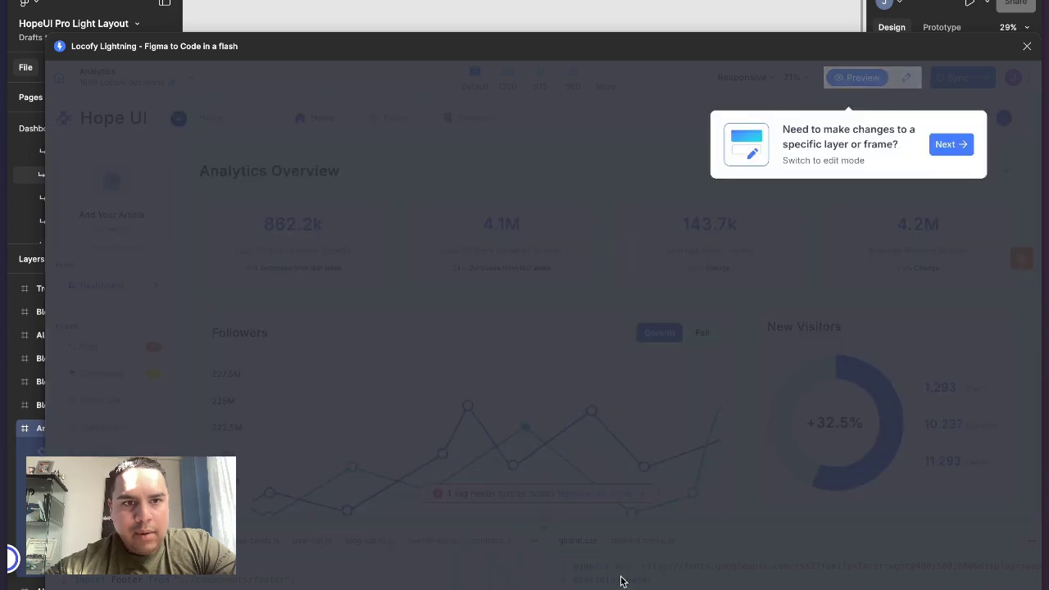
click(273, 364)
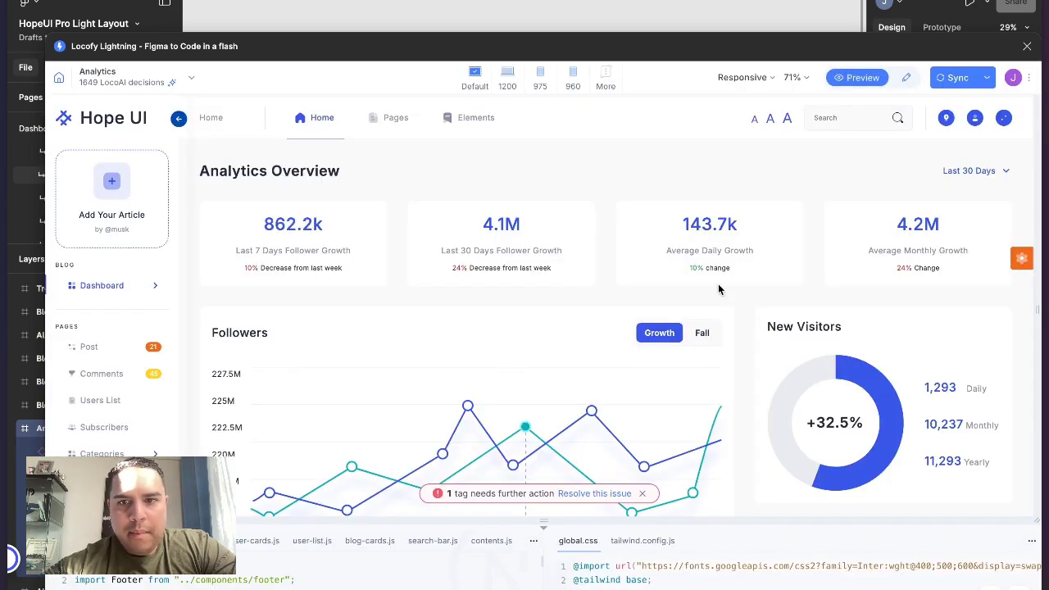
Look over the generated Analytics preview and open the tagging issue that needs further action.
scroll(733, 318, down, 15)
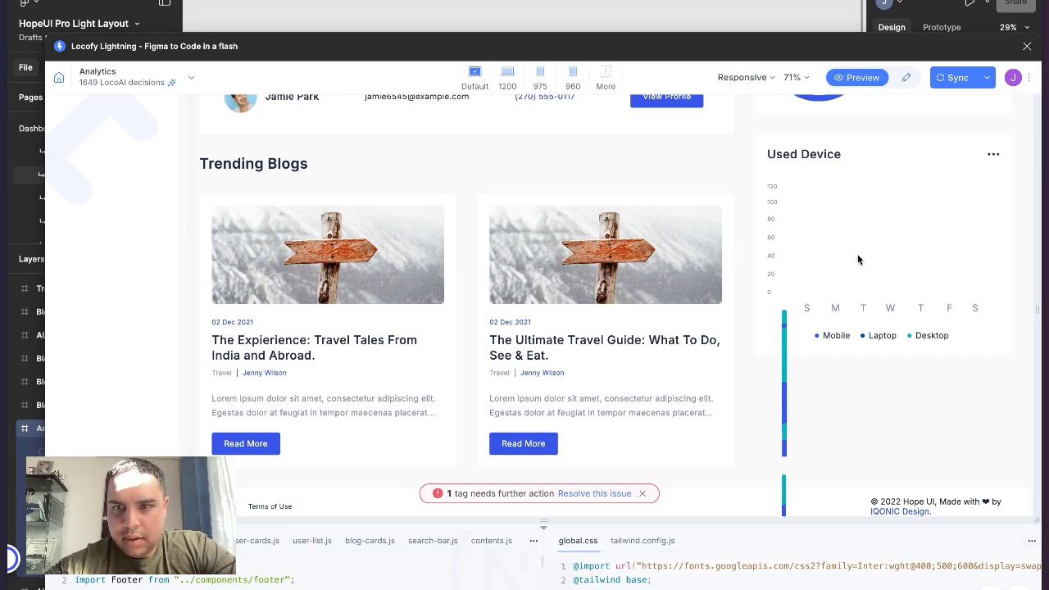
click(588, 494)
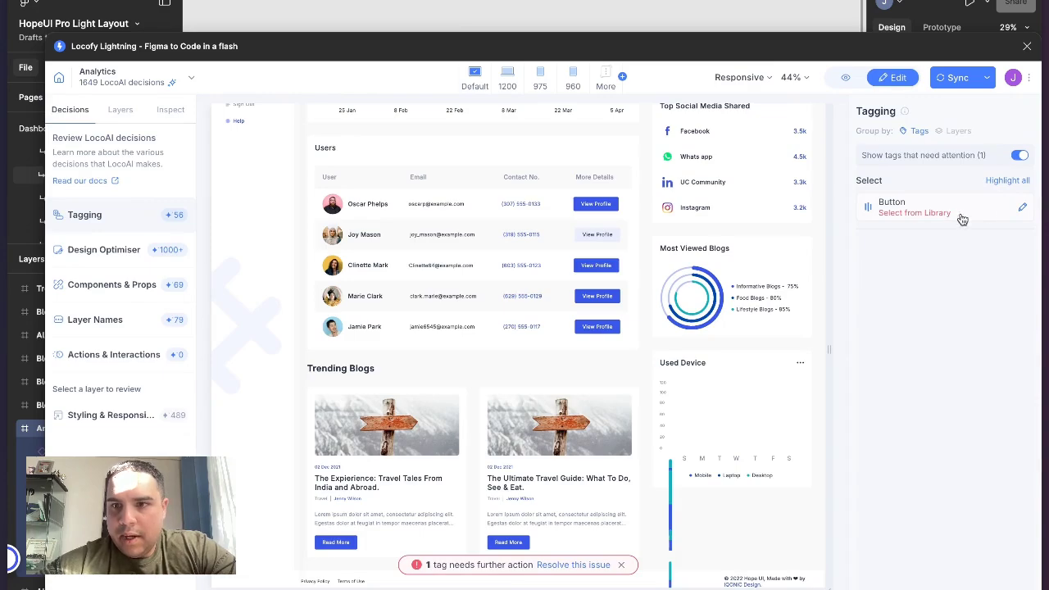
scroll(578, 402, up, 1)
scroll(579, 404, down, 1)
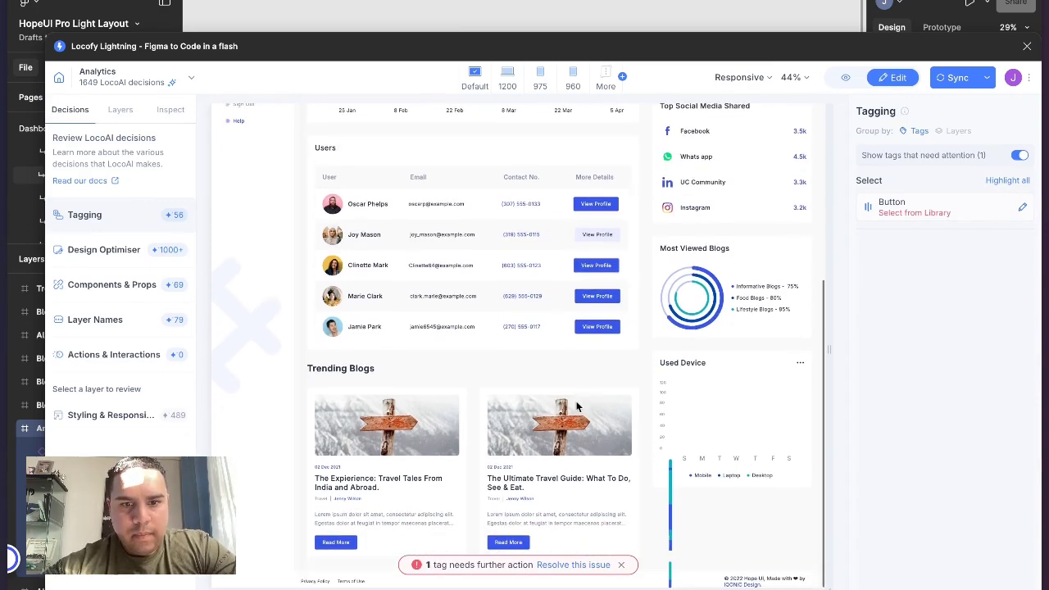
Dismiss the notice about the unresolved tag and open the Design Optimiser decisions for review.
click(622, 564)
scroll(620, 569, up, 5)
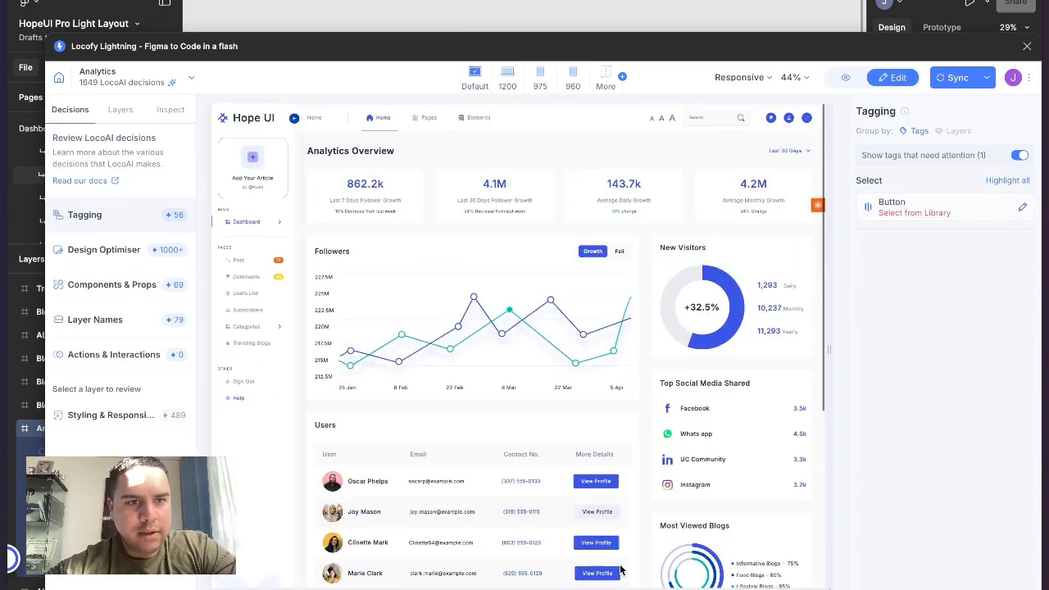
click(72, 249)
mouse_move(96, 262)
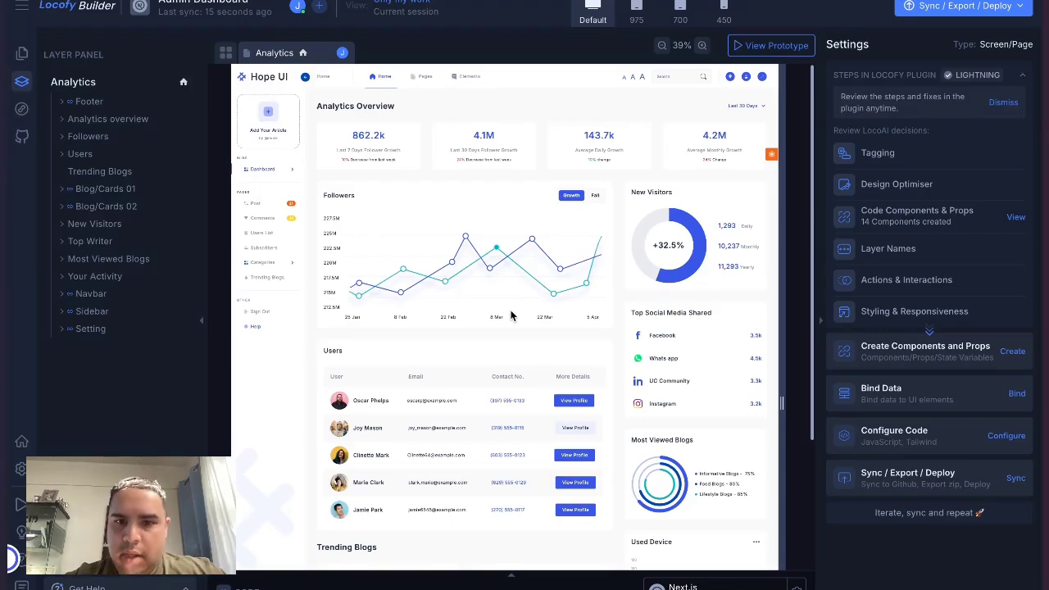
In Locofy Builder, inspect the first user row's View Profile label and the Users section, clear the selection and look over the page.
scroll(525, 271, down, 4)
click(574, 254)
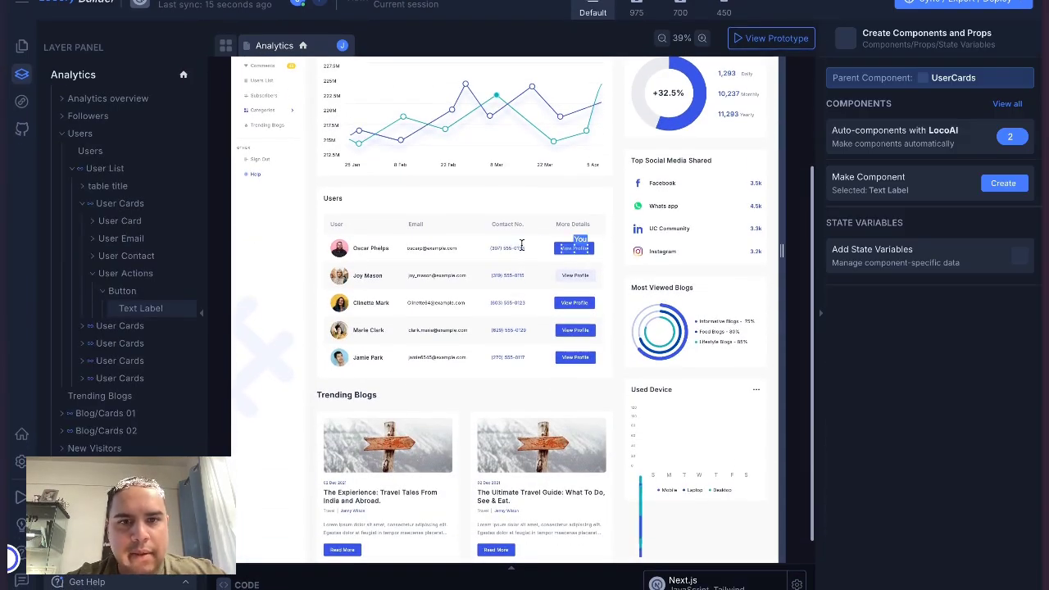
click(548, 204)
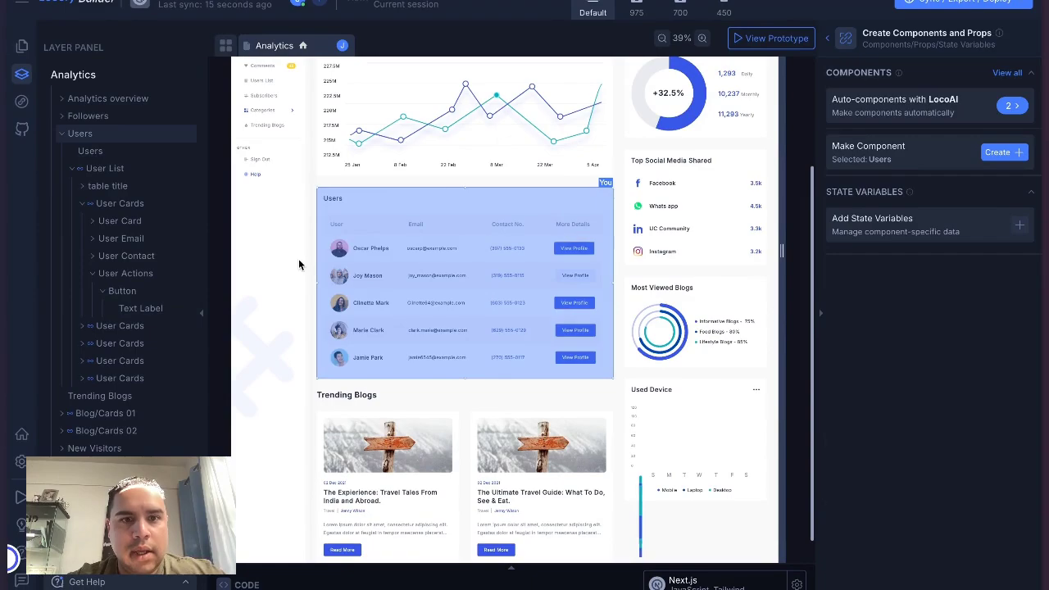
click(314, 392)
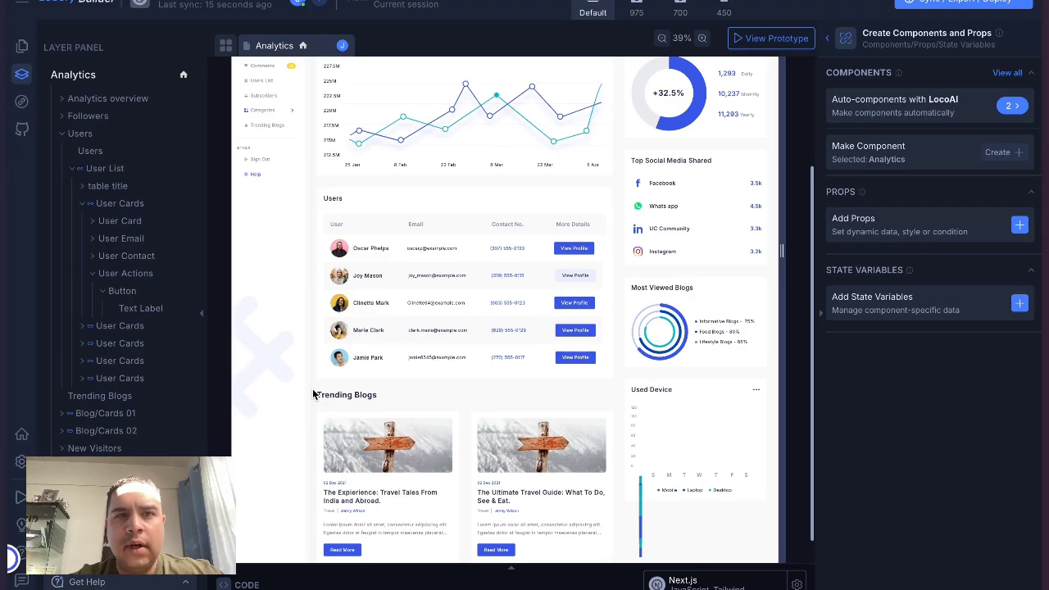
scroll(313, 395, down, 1)
scroll(313, 395, up, 4)
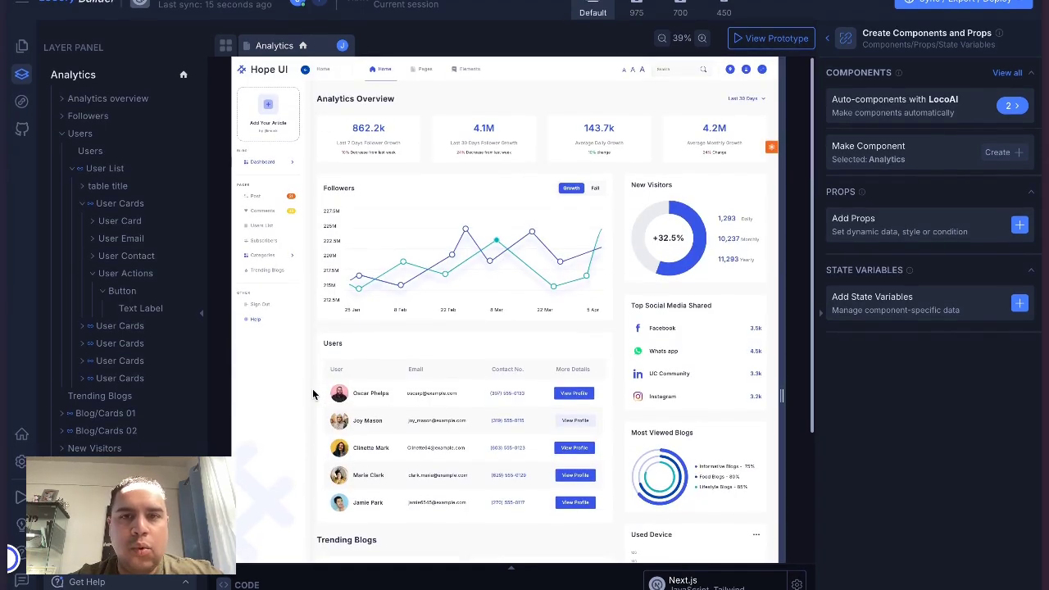
scroll(312, 395, down, 2)
scroll(312, 391, up, 3)
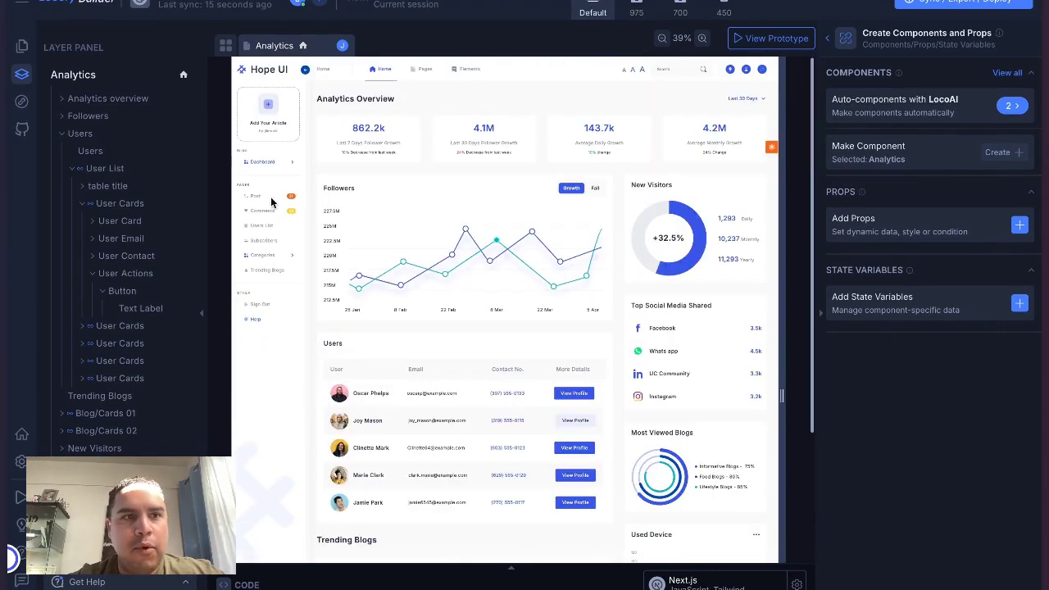
Check the Analytics page's responsiveness at the 975, 700 and 450 breakpoints and by resizing the canvas back to desktop width.
click(639, 9)
click(682, 9)
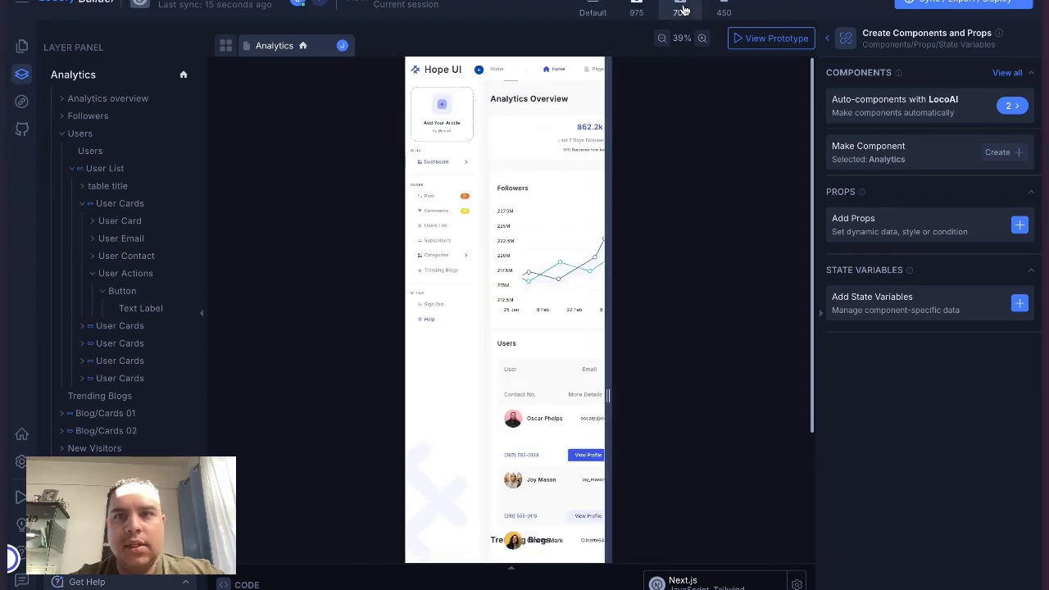
click(724, 9)
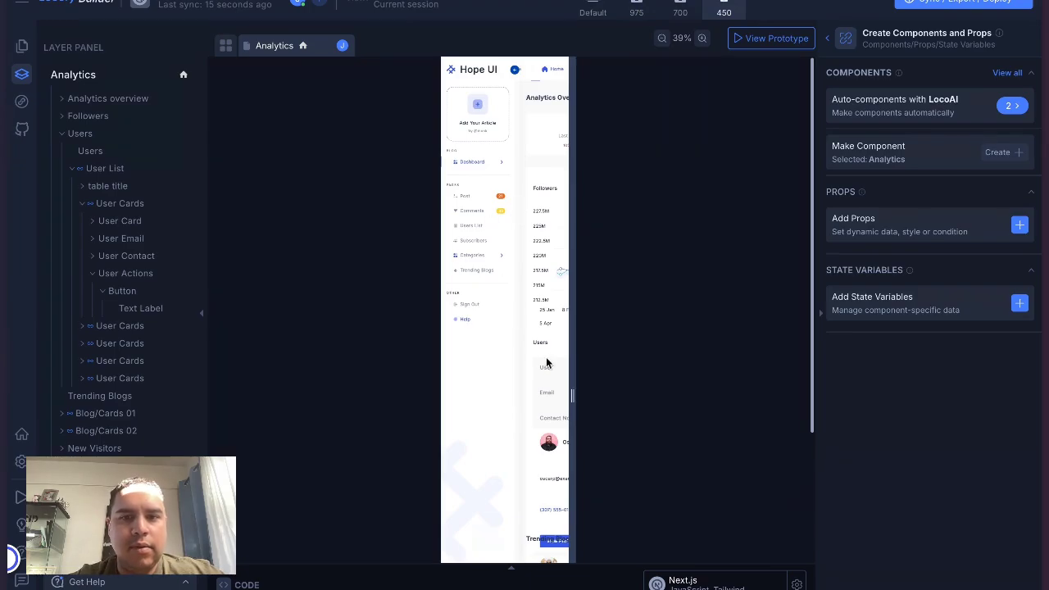
drag(572, 397, 802, 430)
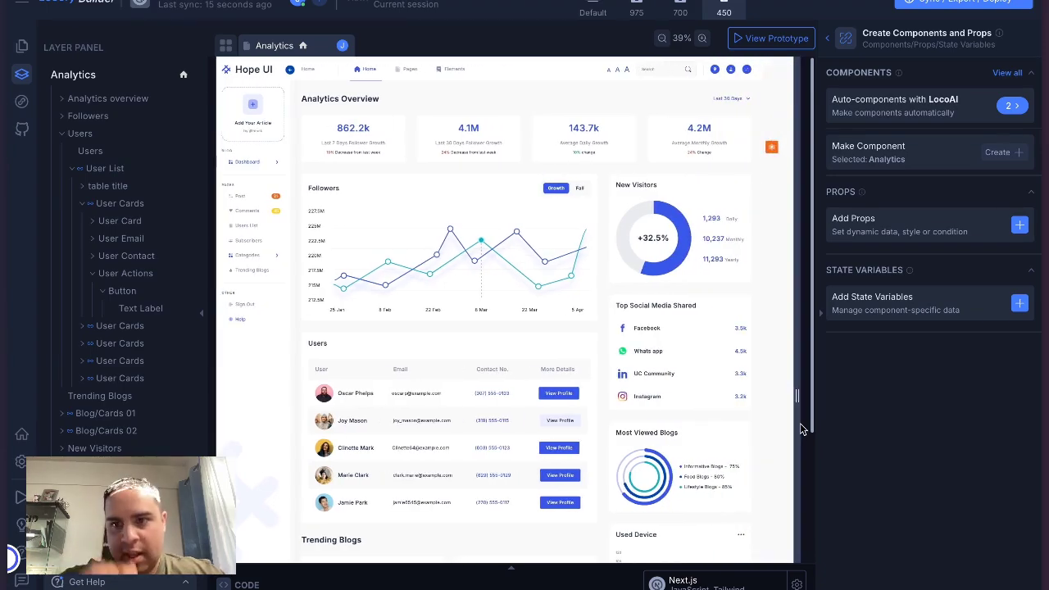
drag(803, 430, 763, 415)
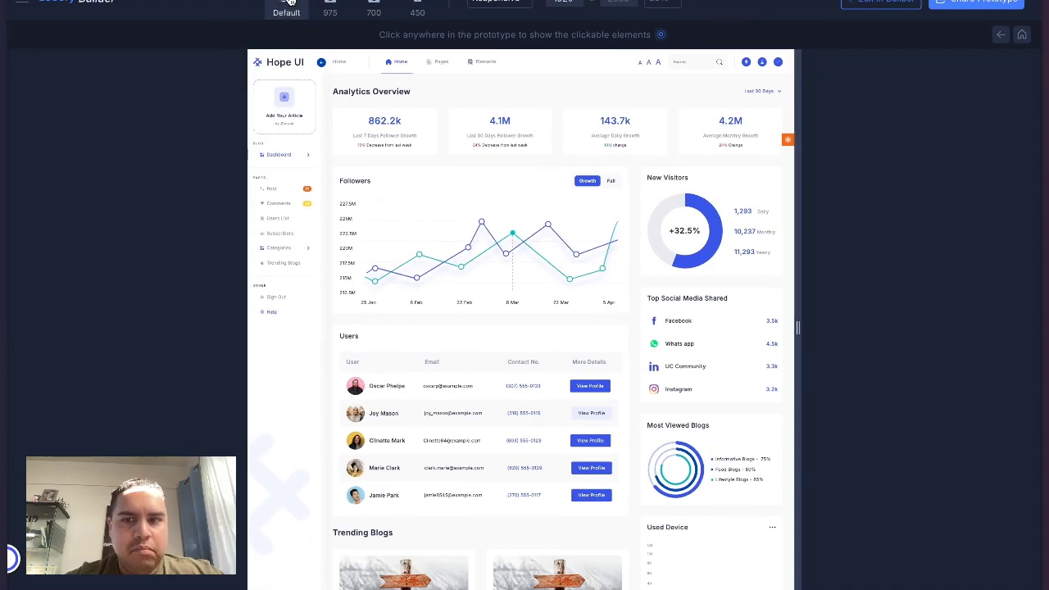
Compare the Analytics prototype at the 975 breakpoint with its Default size and look over the whole page.
click(329, 7)
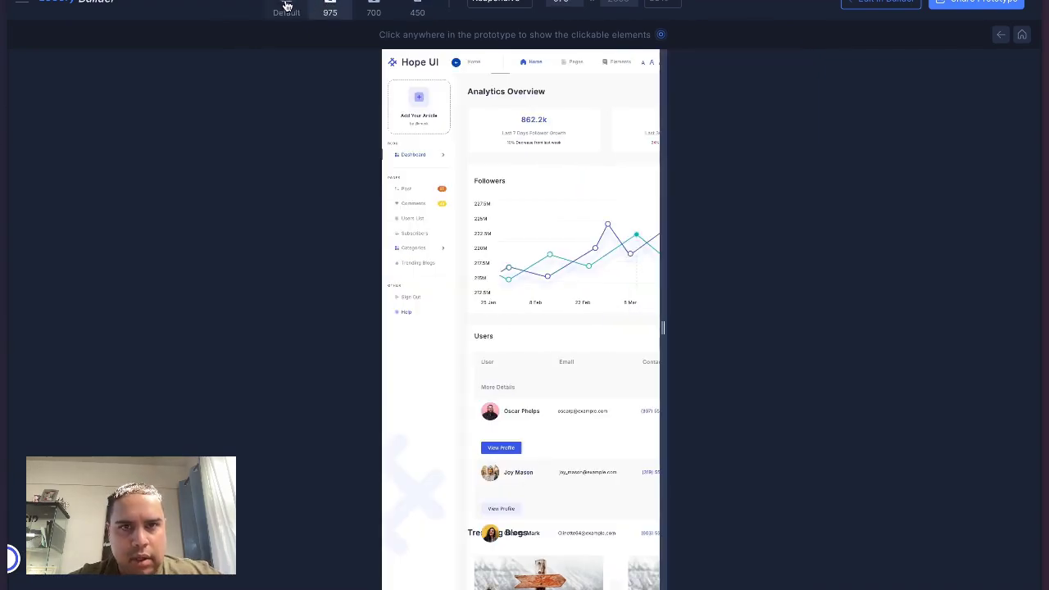
click(291, 8)
scroll(684, 366, down, 3)
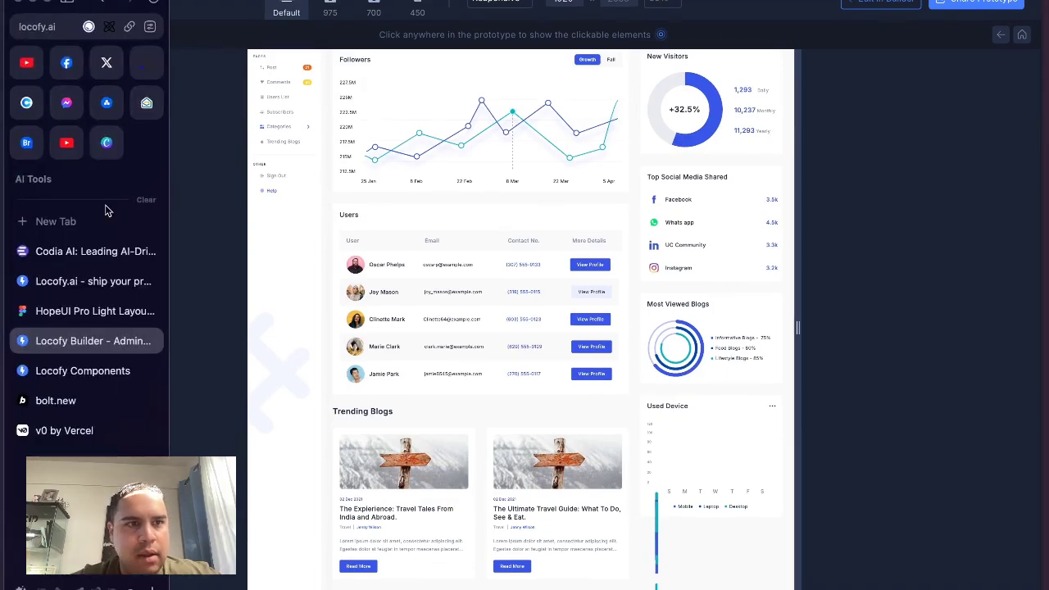
scroll(684, 338, up, 3)
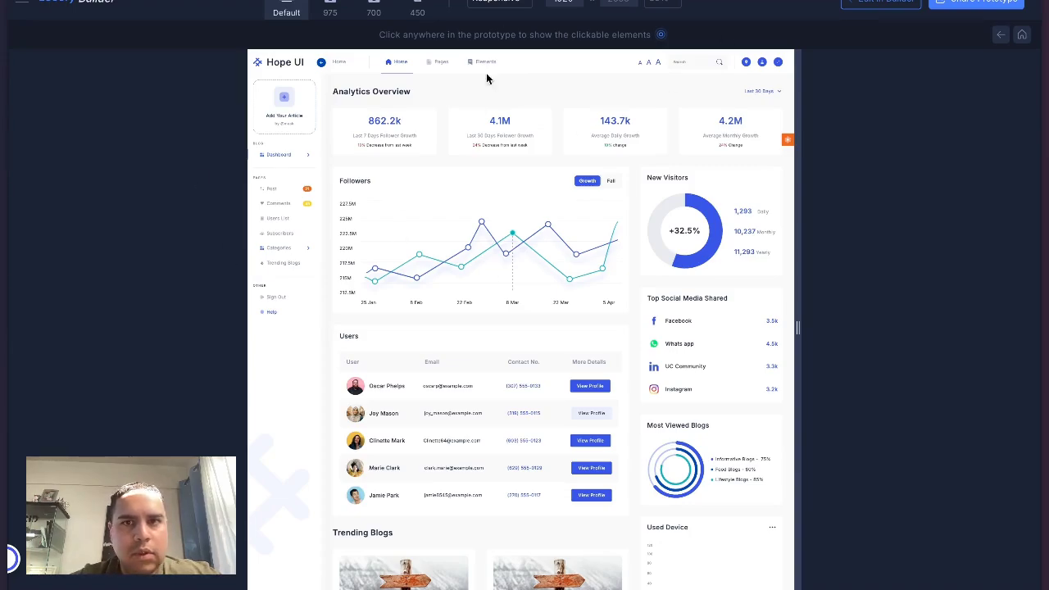
Return from the prototype to the builder and examine the component imports in the generated index.js.
click(876, 2)
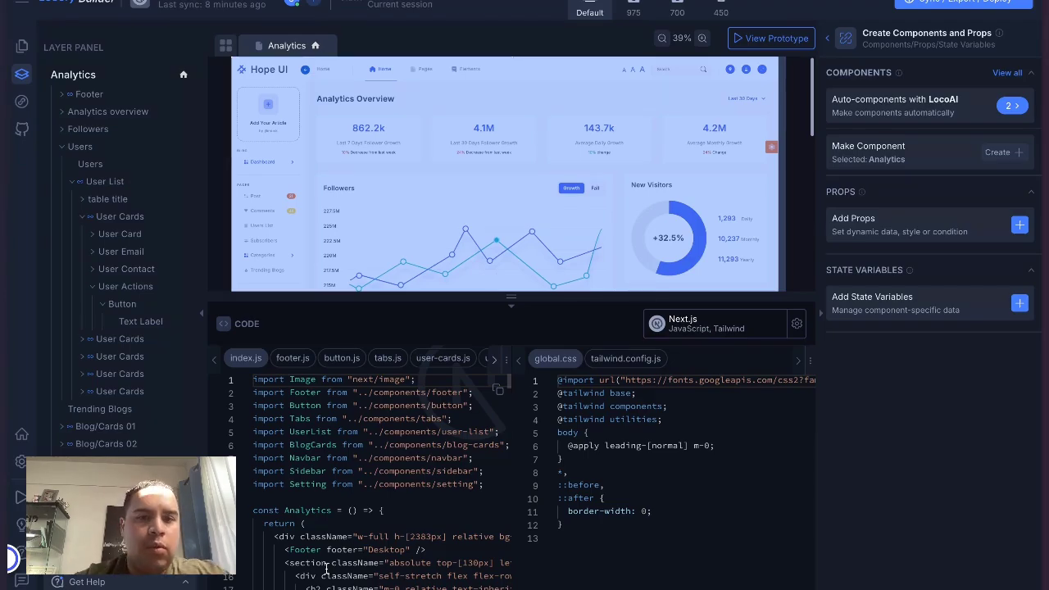
double_click(404, 471)
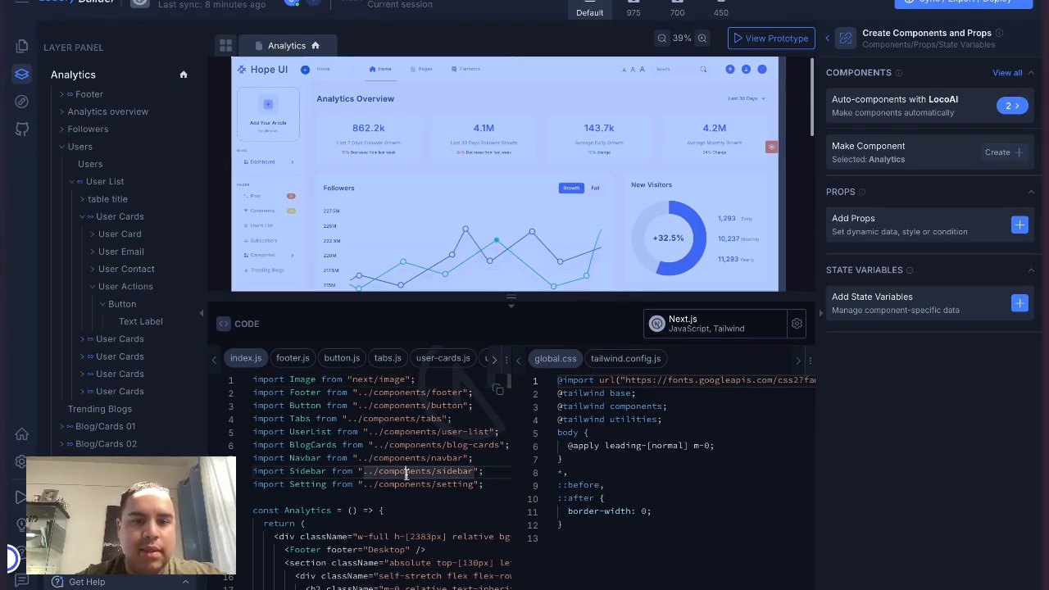
click(499, 493)
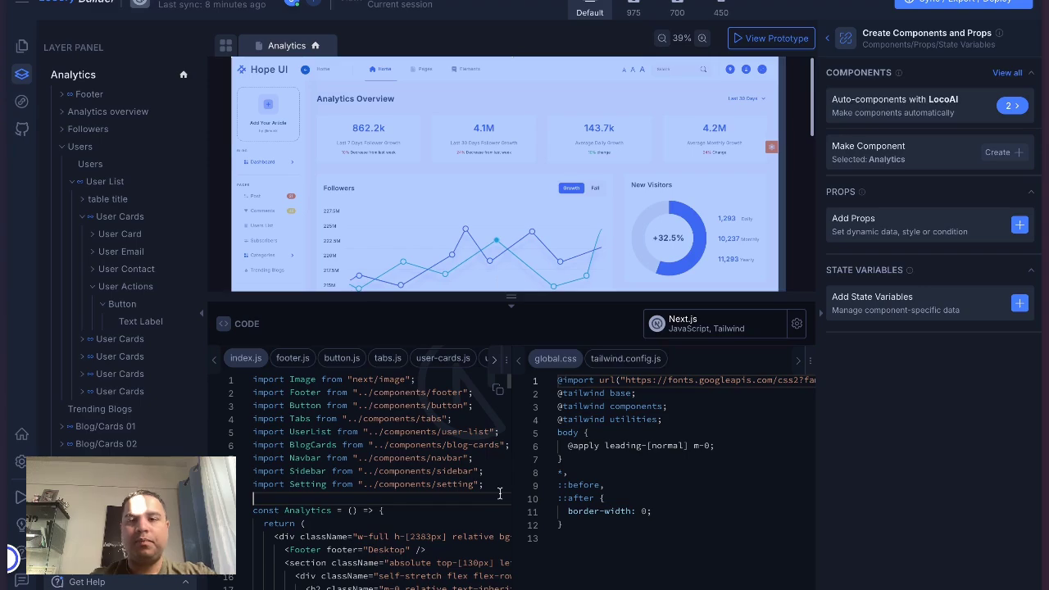
Examine the index.js code behind the Followers chart and the Analytics Overview heading row, collapsing and reopening the code view.
click(580, 182)
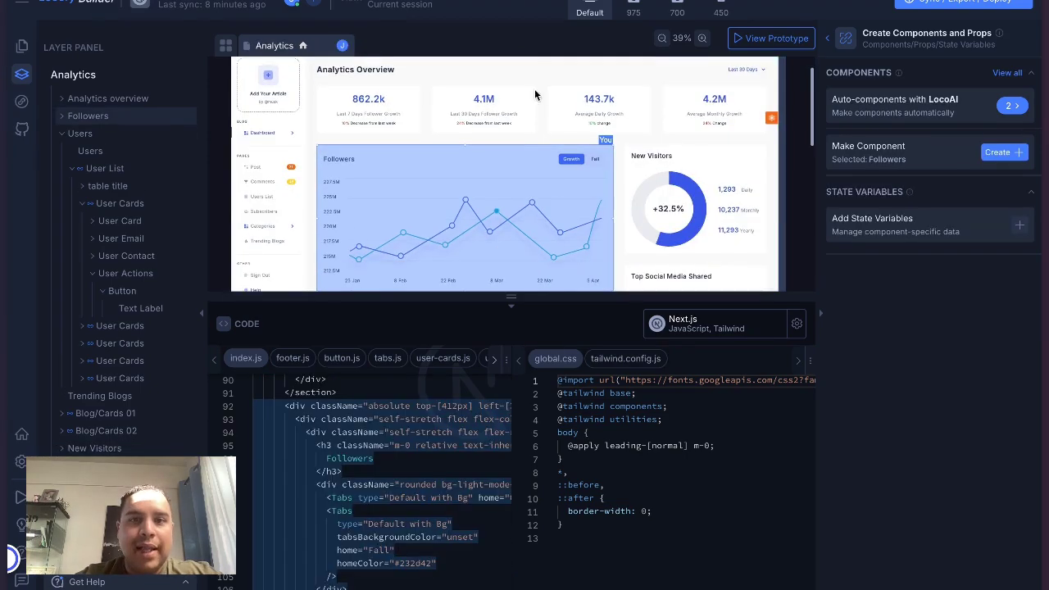
click(540, 73)
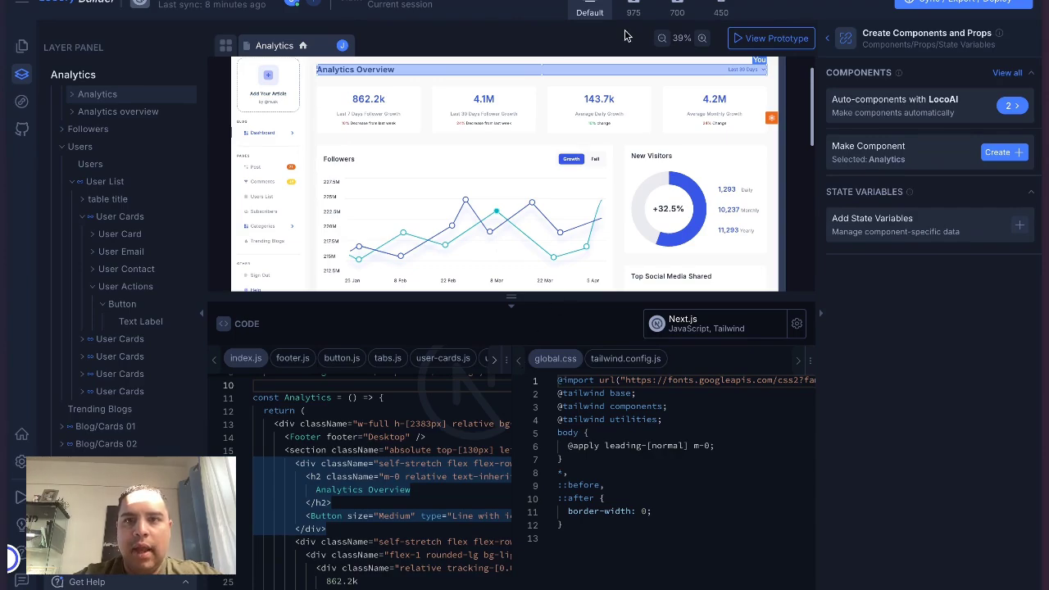
click(512, 309)
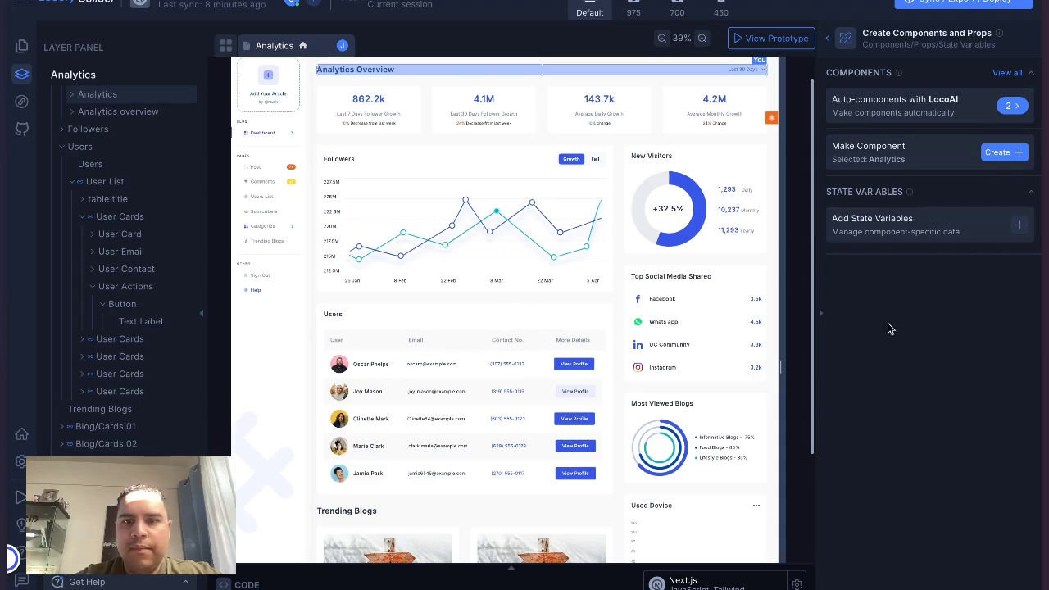
click(482, 569)
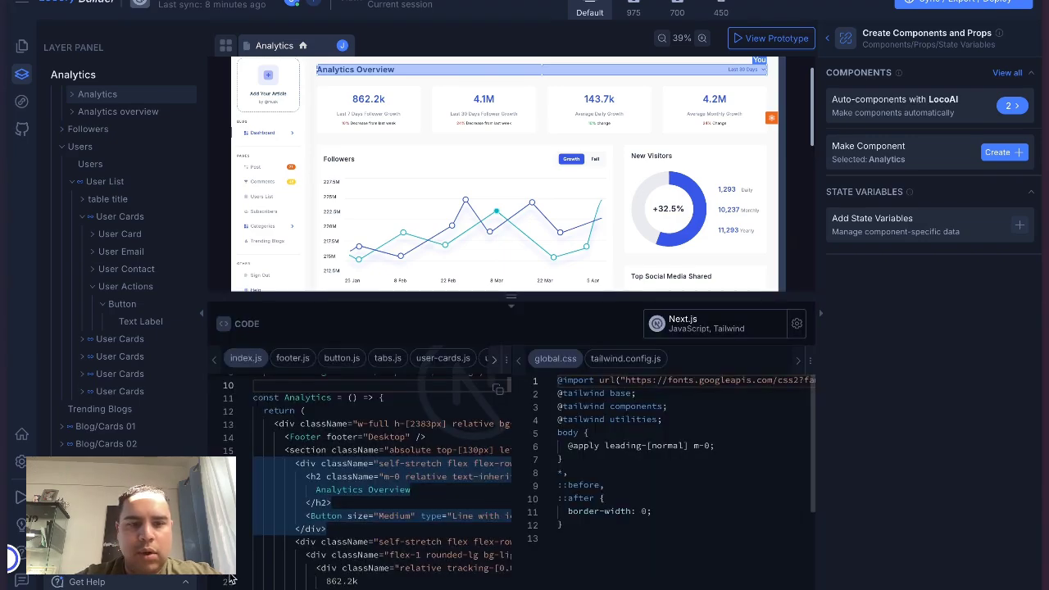
scroll(426, 361, right, 5)
scroll(426, 361, left, 5)
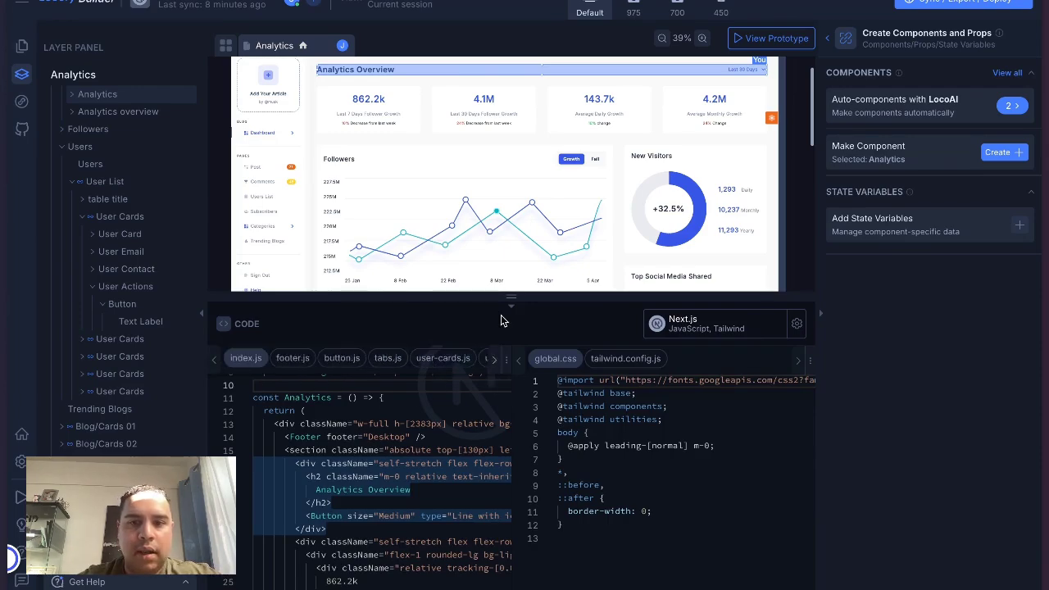